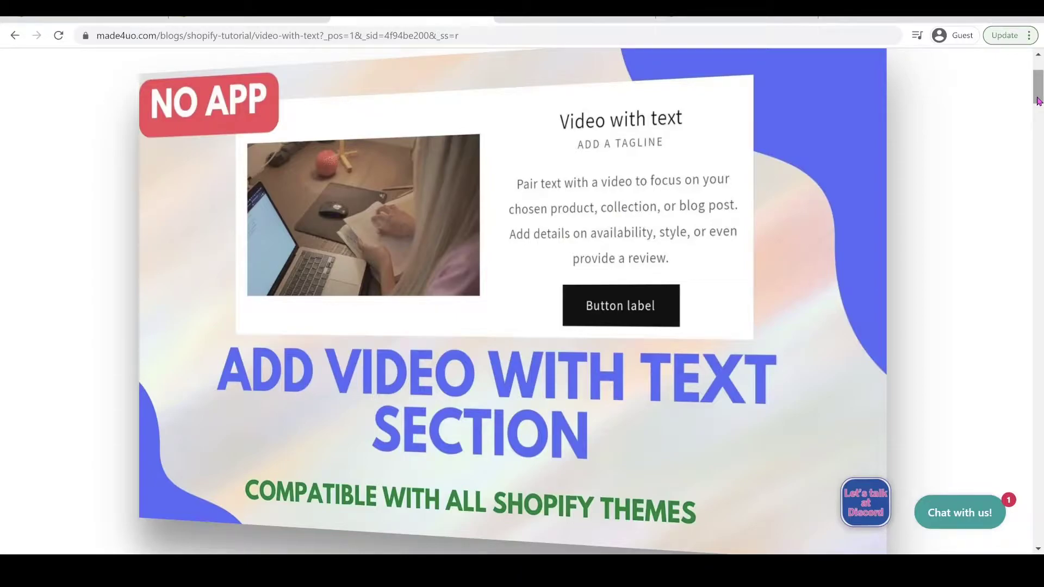
# Add a heading block above the caption in Video with text, then remove the tagline caption block.
pyautogui.click(249, 20)
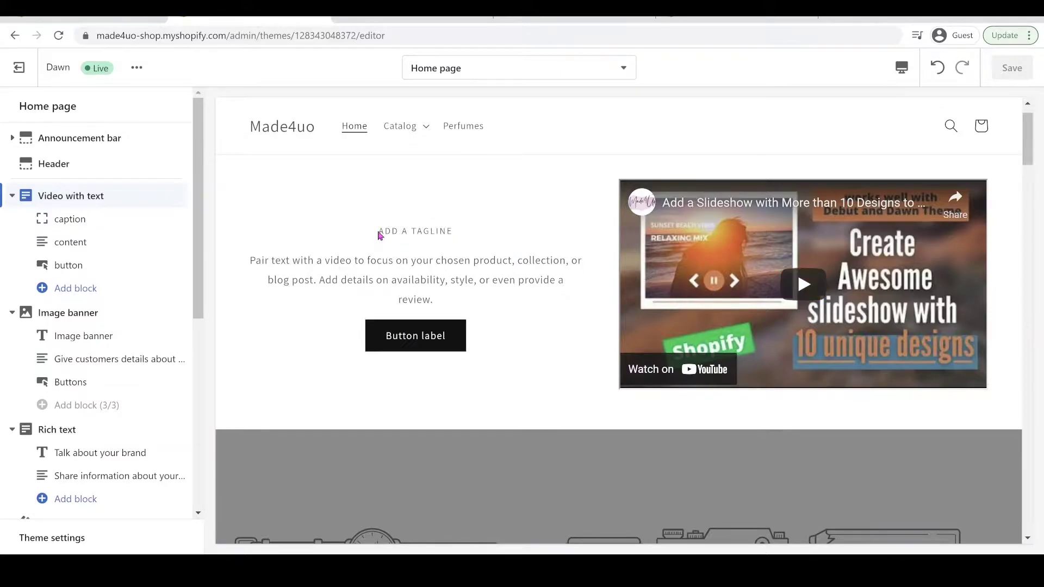
pyautogui.click(91, 289)
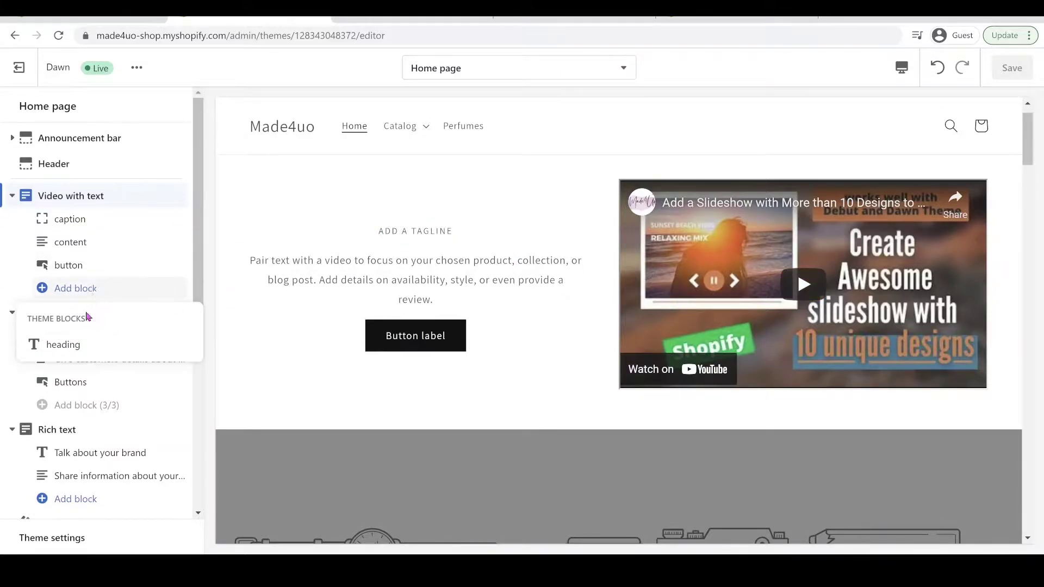
pyautogui.click(69, 344)
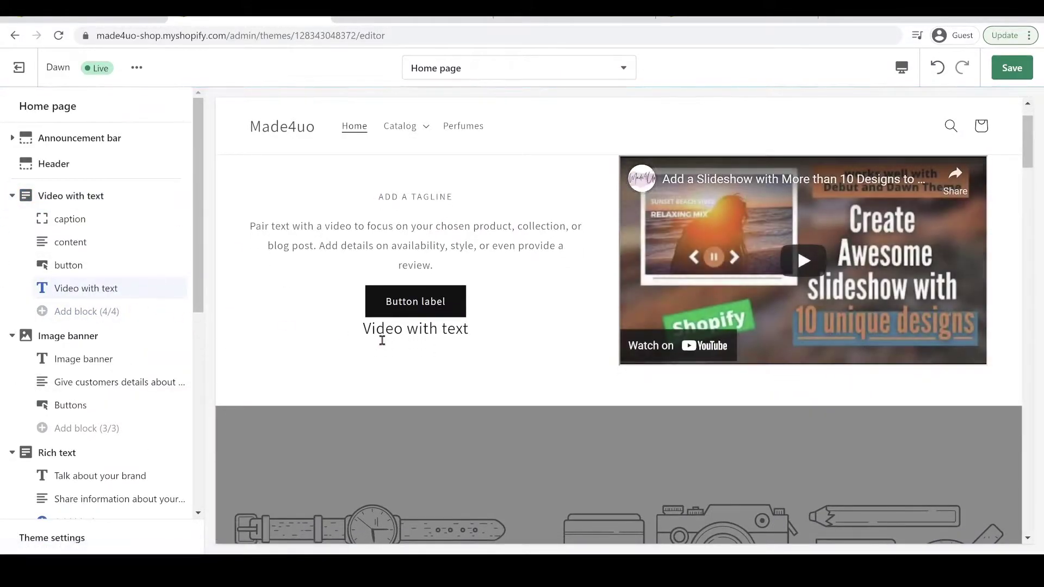
pyautogui.moveTo(177, 288); pyautogui.dragTo(184, 242)
pyautogui.click(69, 243)
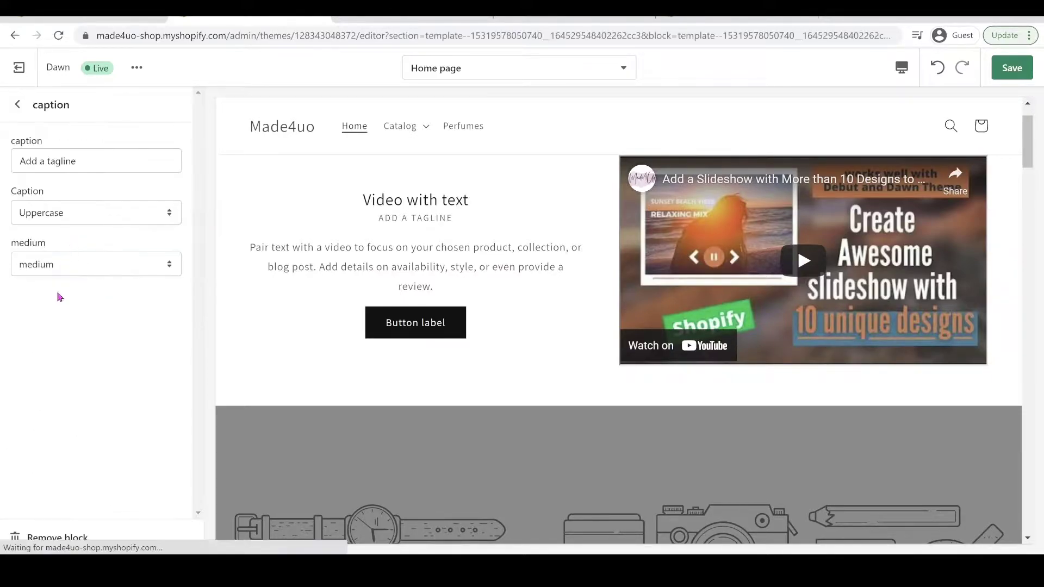
pyautogui.click(34, 534)
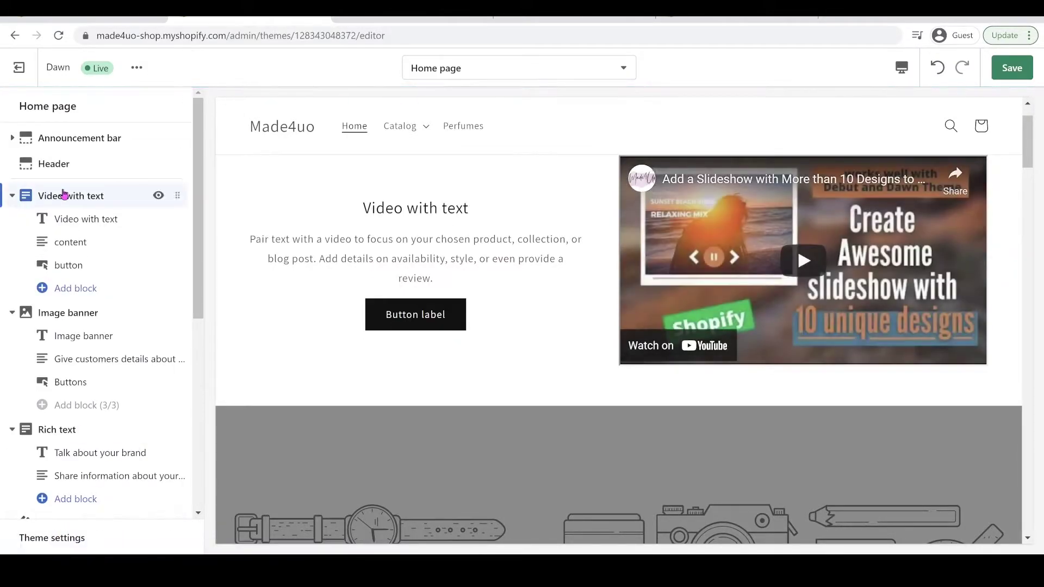
# In Settings > Files, filter the file type to Other and copy the MP4 video's link.
pyautogui.click(87, 196)
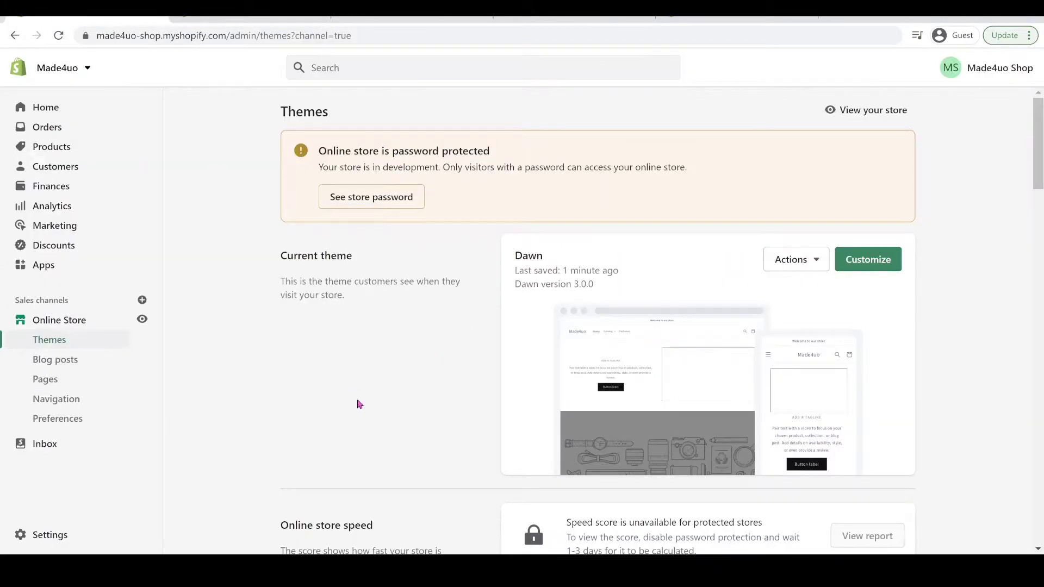
pyautogui.click(85, 538)
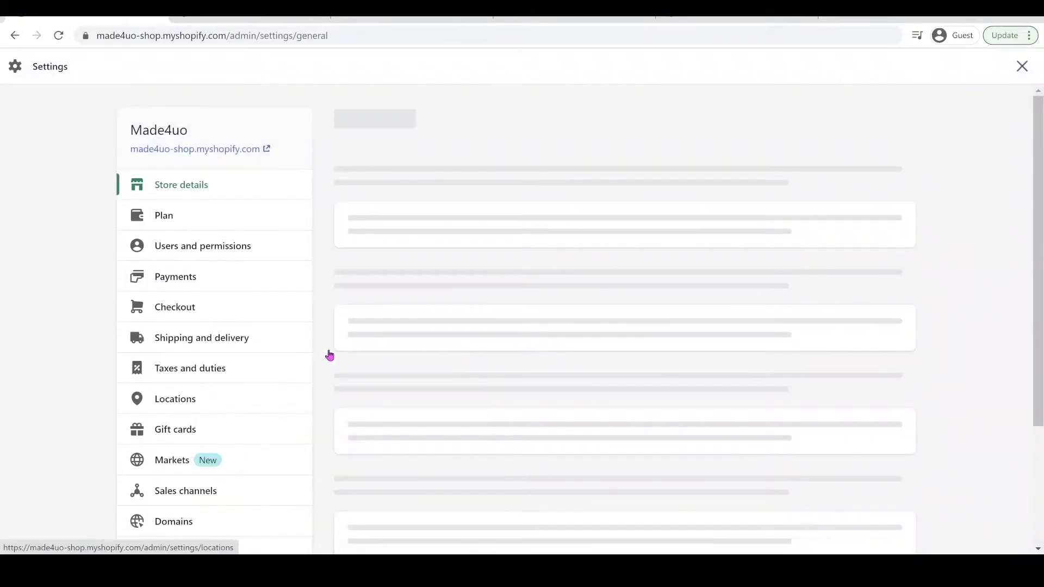
pyautogui.scroll(-3, 215, 371)
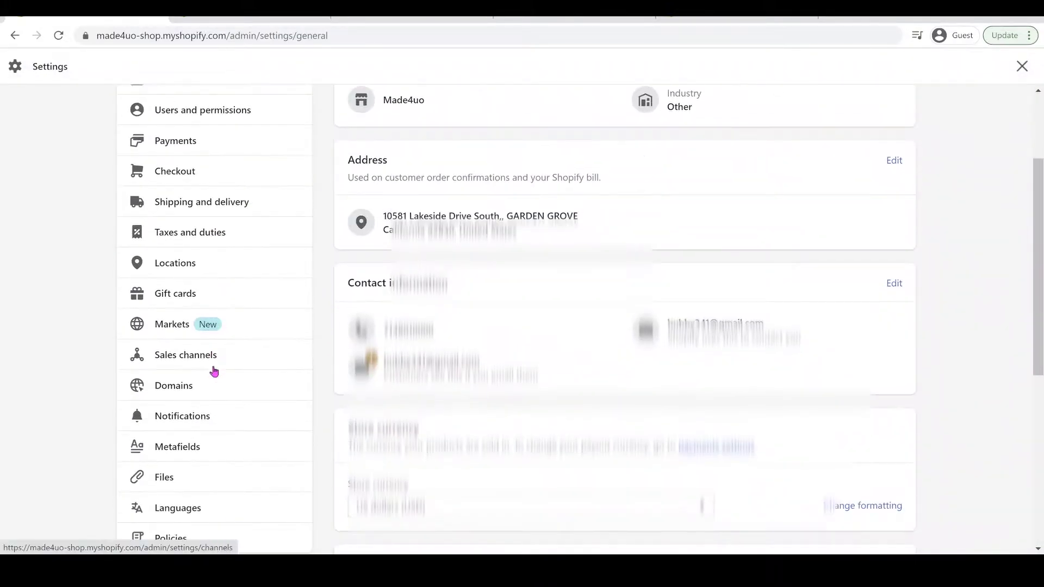
pyautogui.click(168, 474)
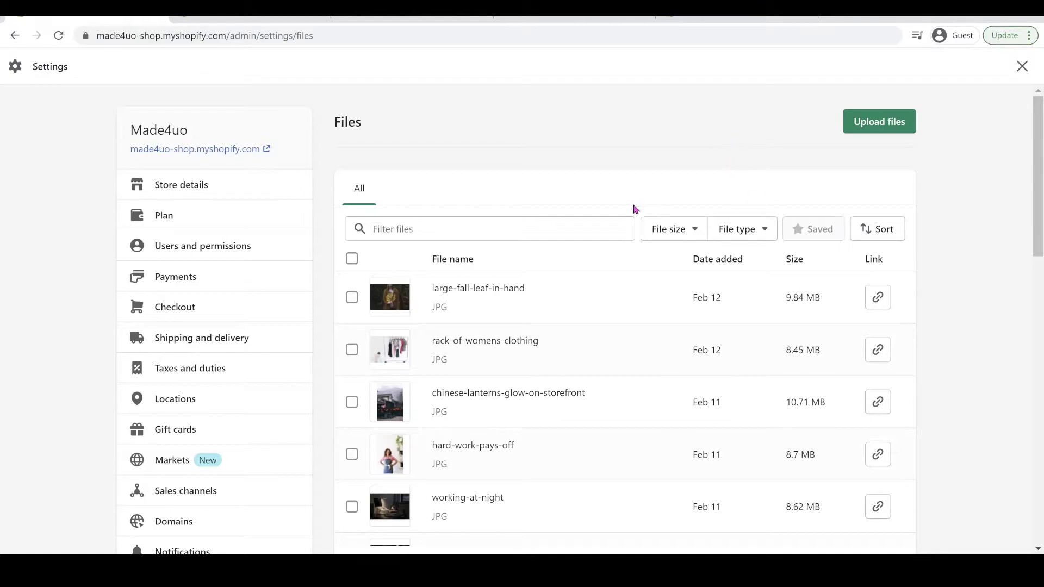
pyautogui.click(756, 229)
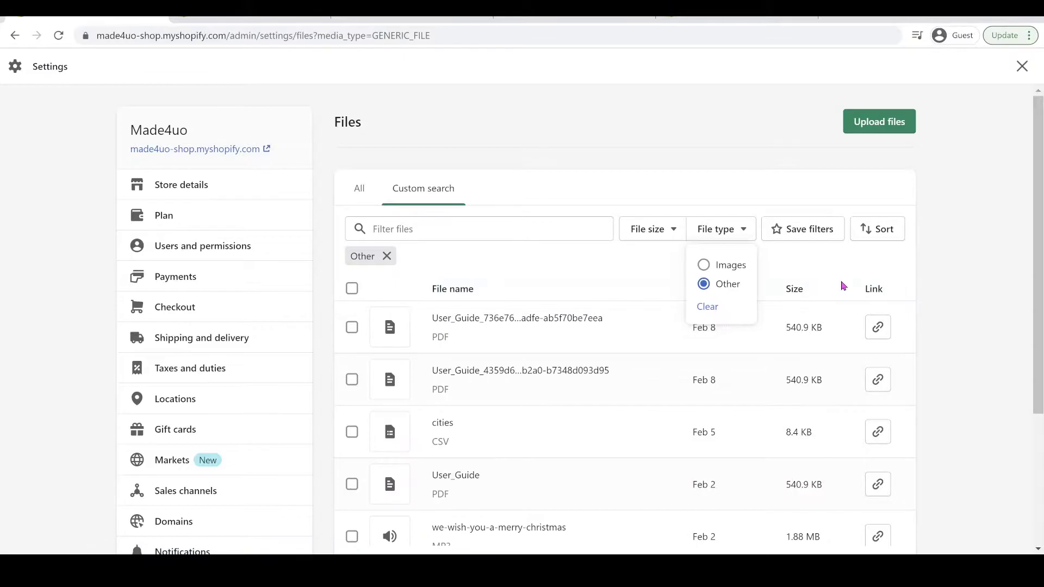
pyautogui.scroll(-4, 831, 287)
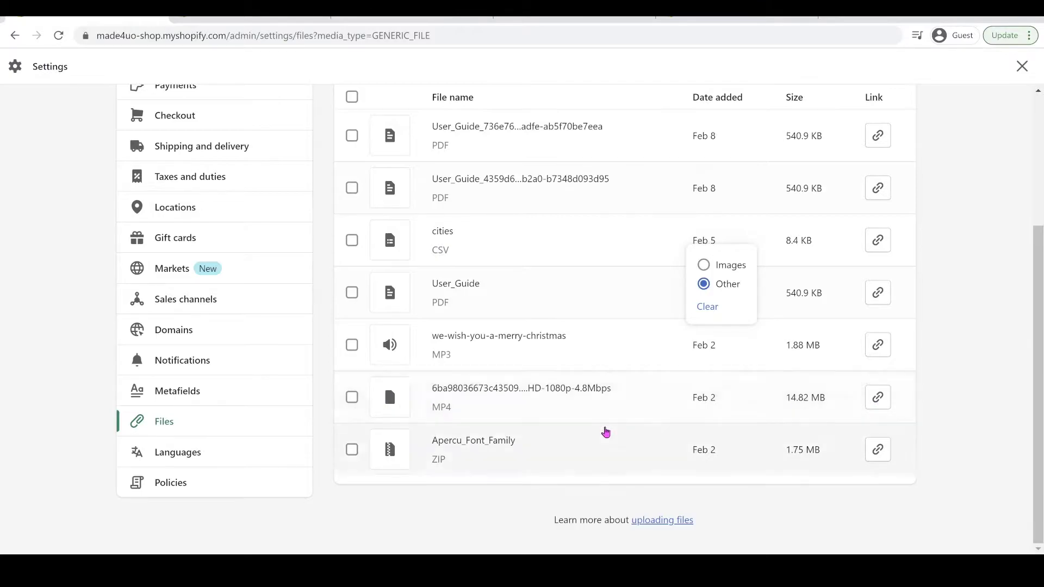
pyautogui.click(879, 400)
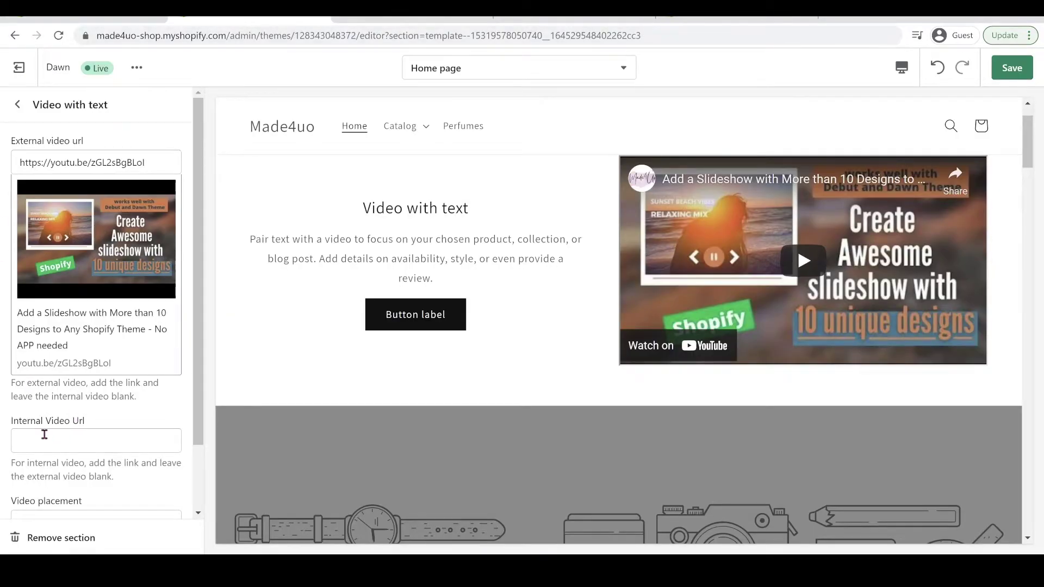
# Paste the MP4 link into Internal Video Url and set Video placement to video left.
pyautogui.click(44, 435)
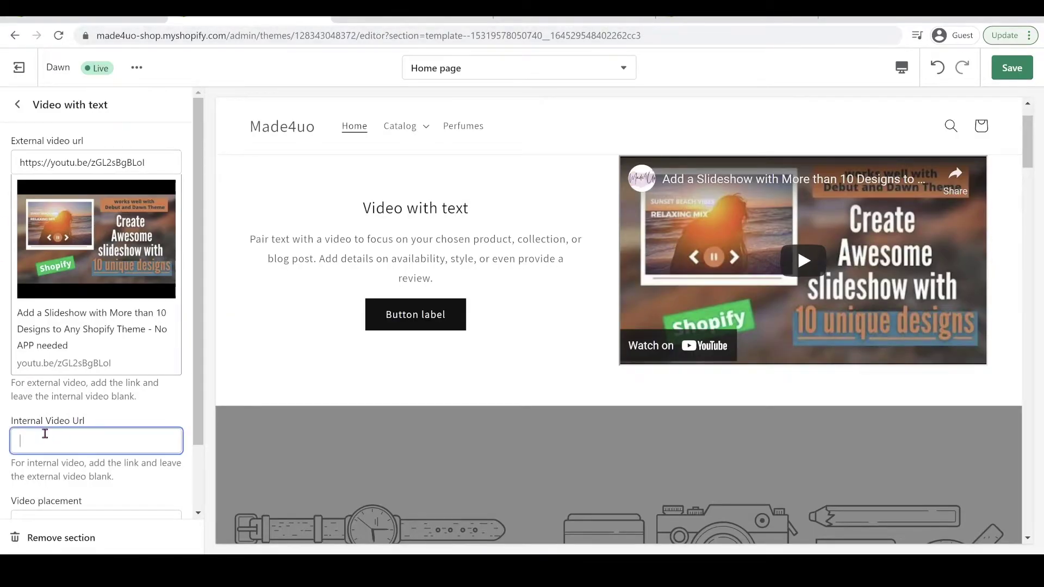
pyautogui.hotkey('ctrl', 'v')
pyautogui.hotkey('shift', 'Tab')
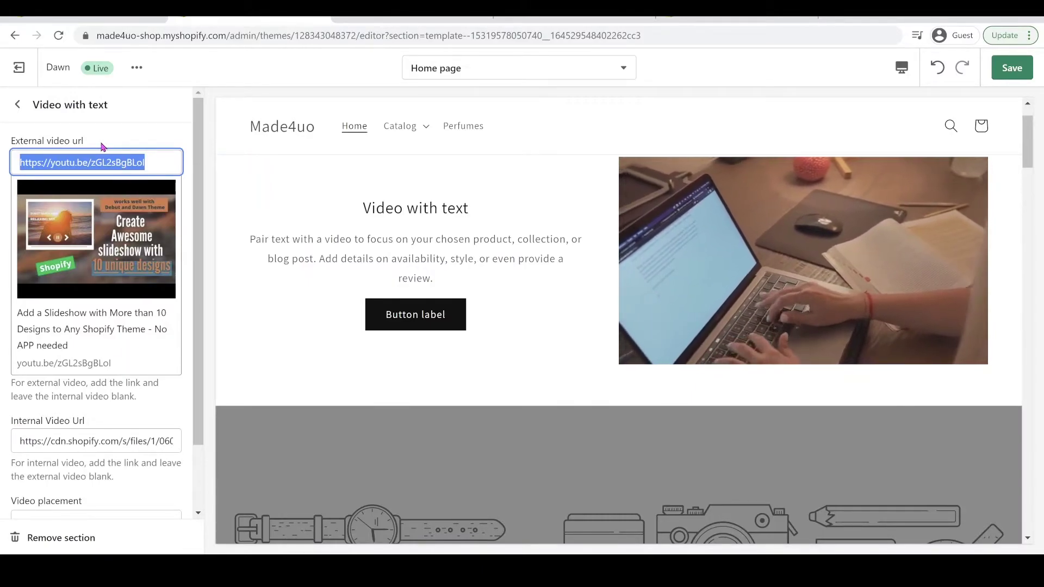
pyautogui.scroll(-2, 119, 228)
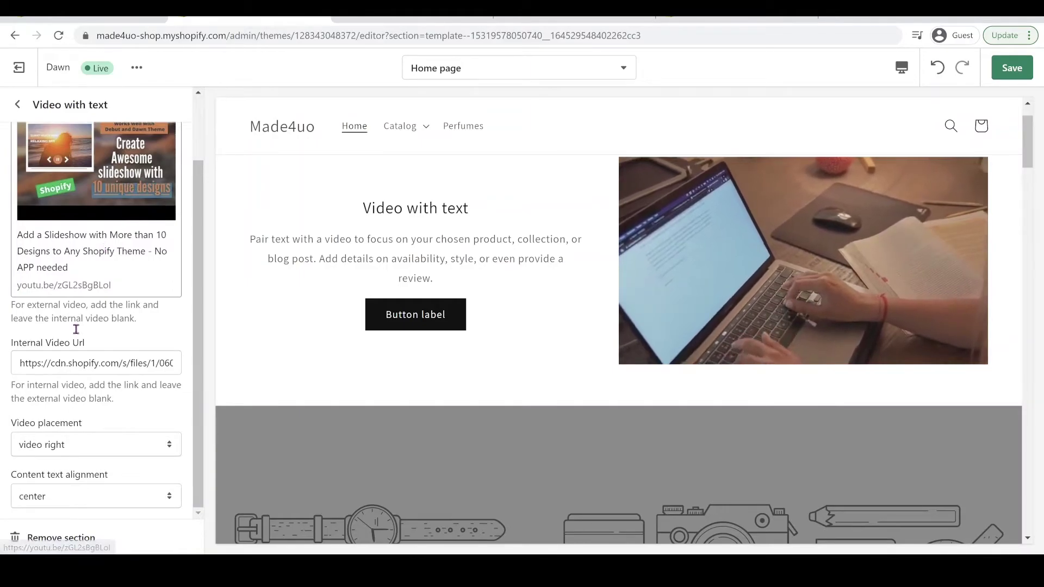
pyautogui.click(106, 448)
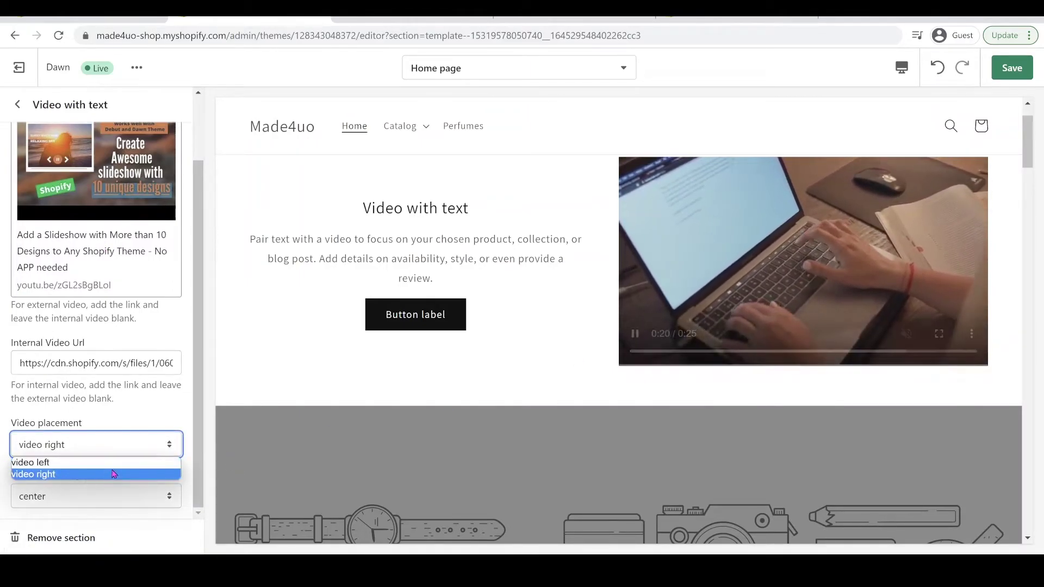
pyautogui.click(49, 462)
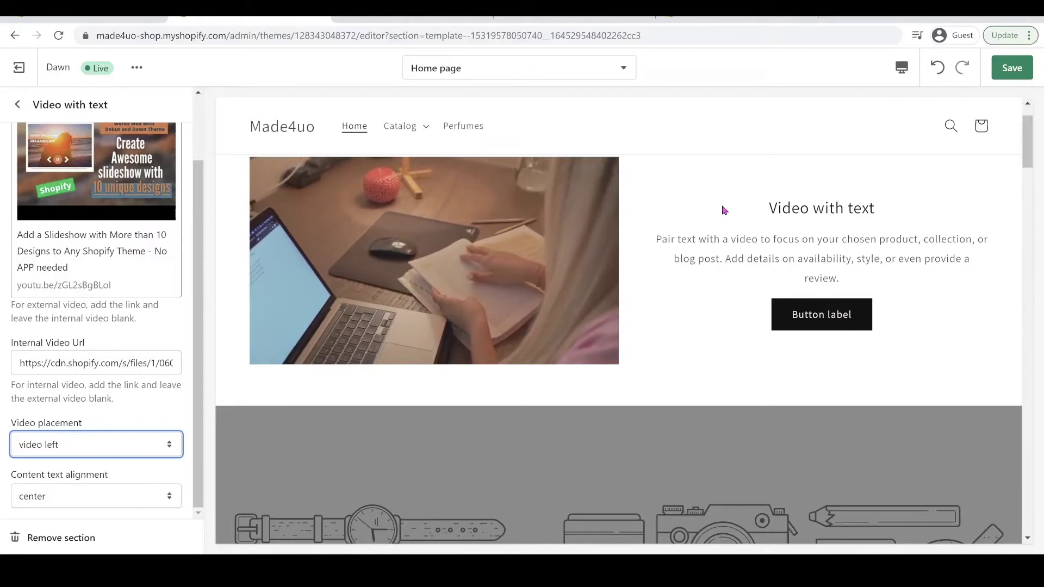
# Set the section's Content text alignment to right.
pyautogui.moveTo(714, 239); pyautogui.dragTo(1004, 368)
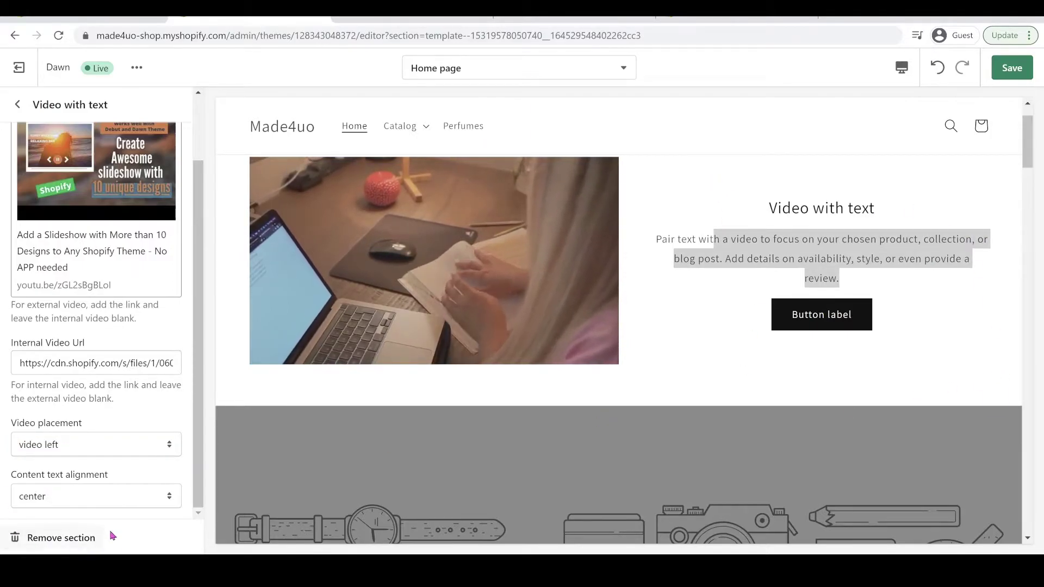
pyautogui.click(93, 499)
pyautogui.click(77, 531)
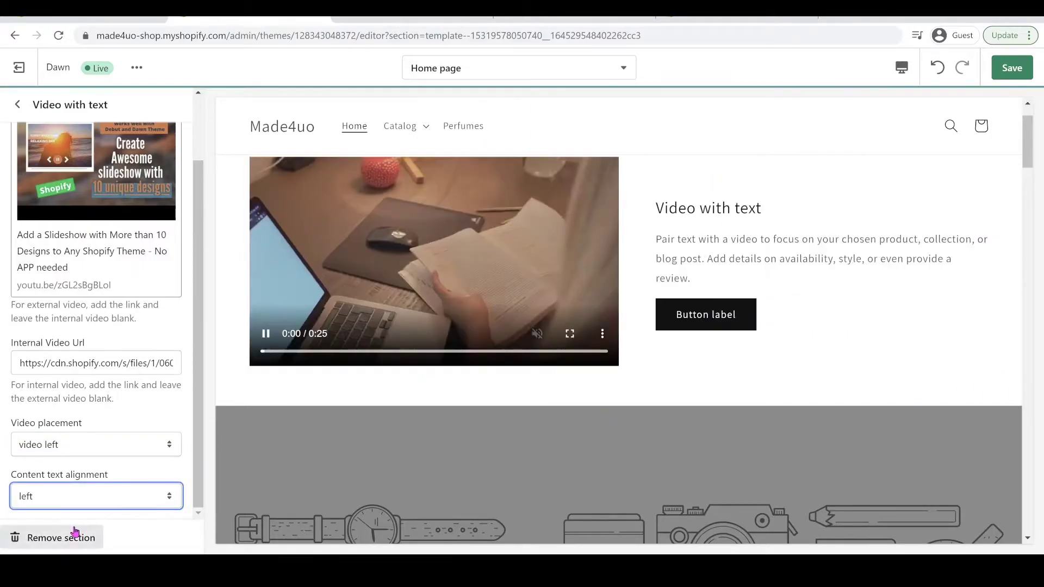
pyautogui.click(97, 501)
pyautogui.click(82, 537)
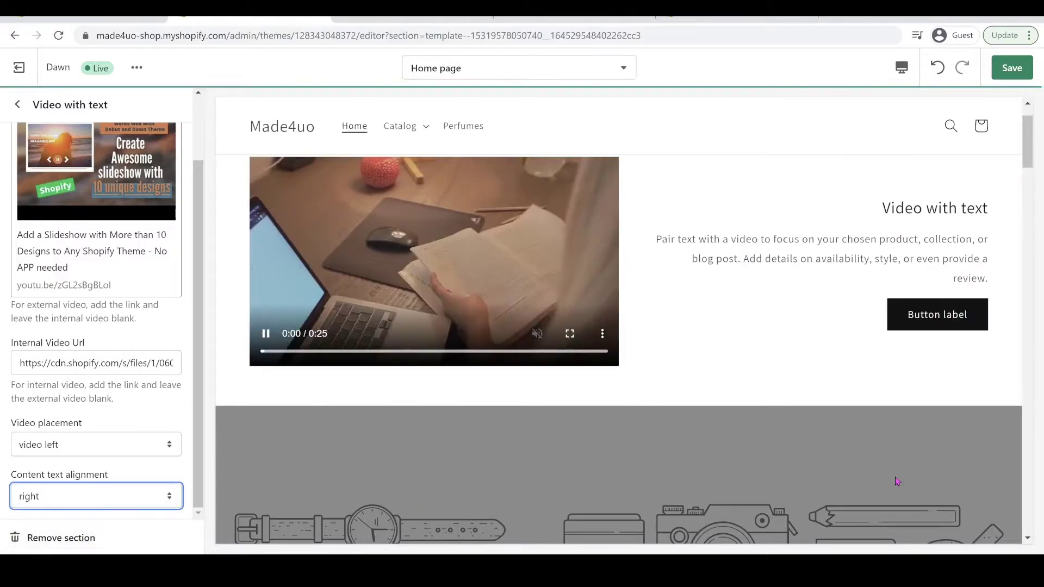
# Switch the preview to Mobile layout and set Content text alignment to center.
pyautogui.click(900, 69)
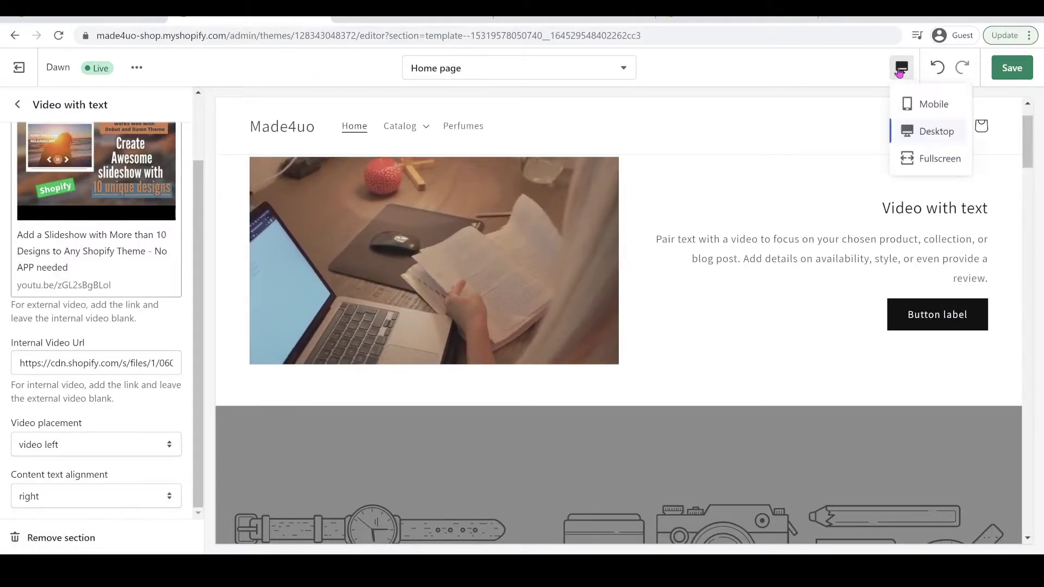
pyautogui.click(933, 103)
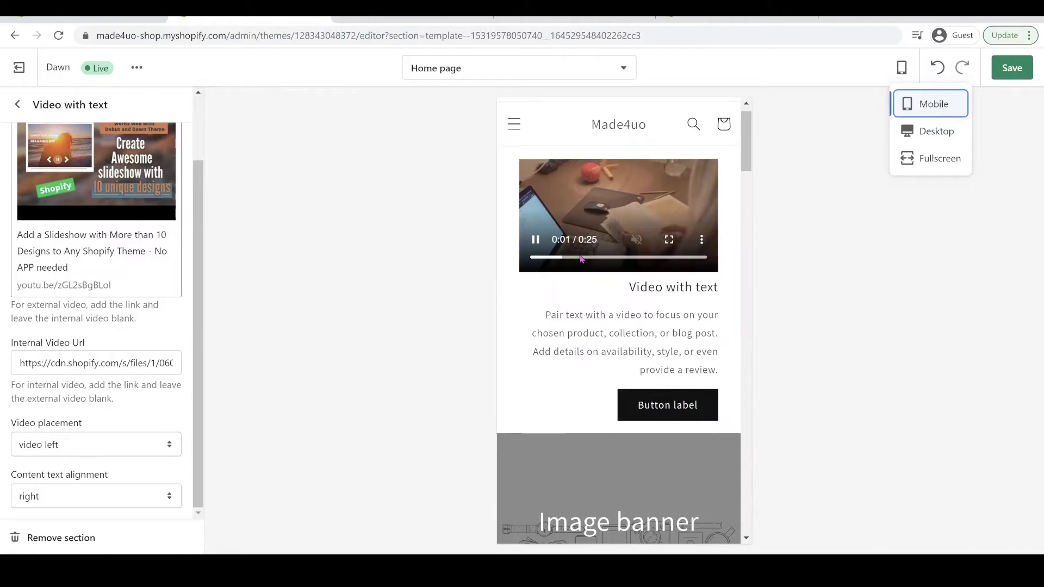
pyautogui.click(87, 496)
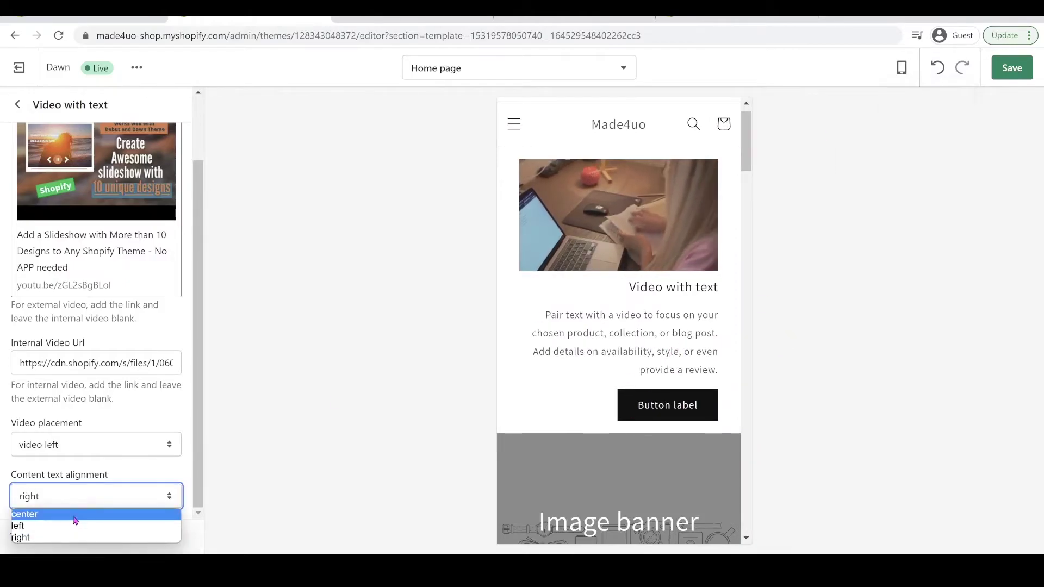
pyautogui.click(75, 515)
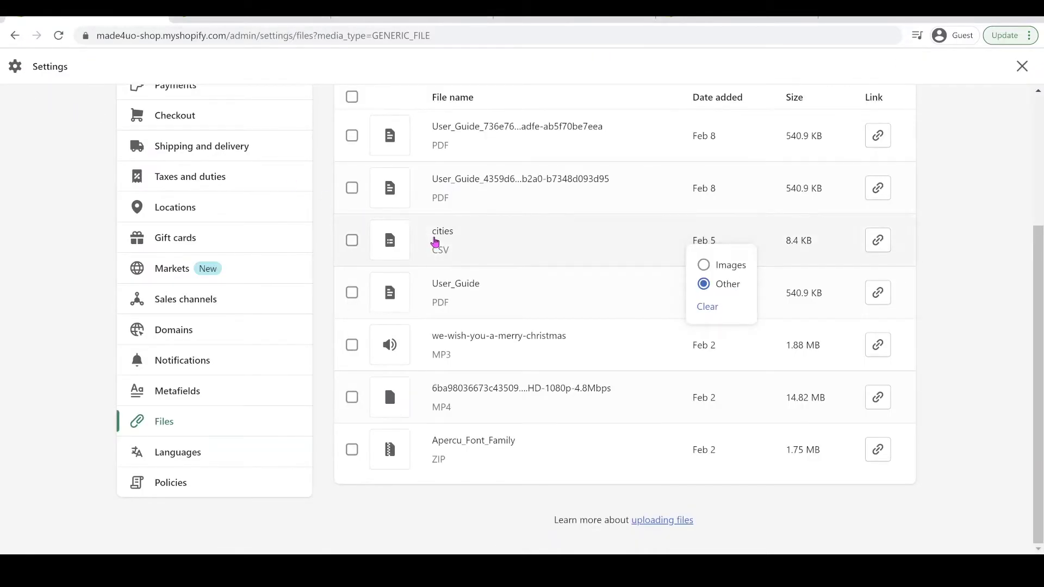
# Go back to the Themes page and open the Actions menu for Debut in the theme library.
pyautogui.scroll(4, 435, 242)
pyautogui.click(1022, 66)
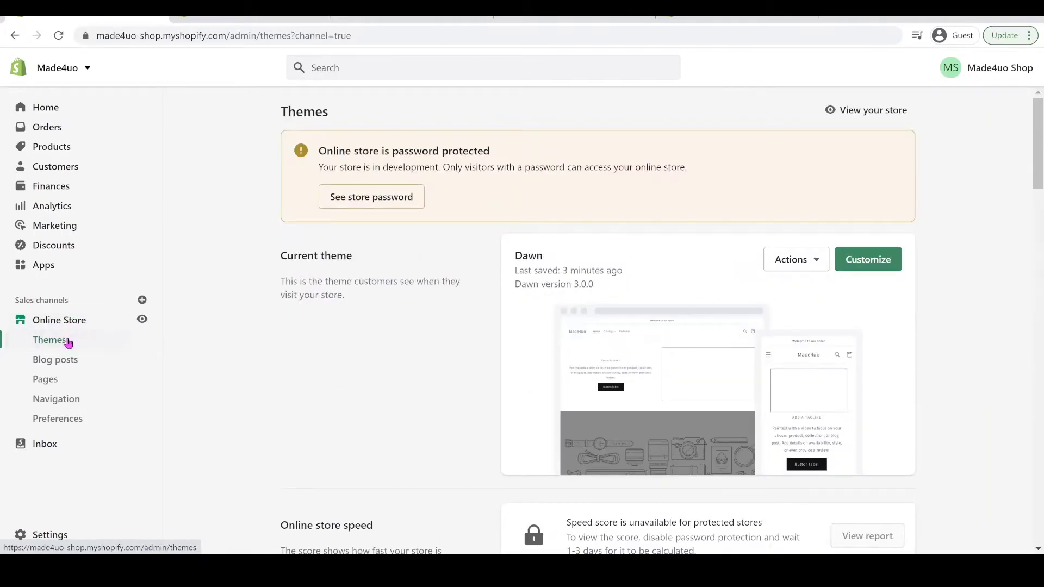
pyautogui.scroll(-6, 792, 201)
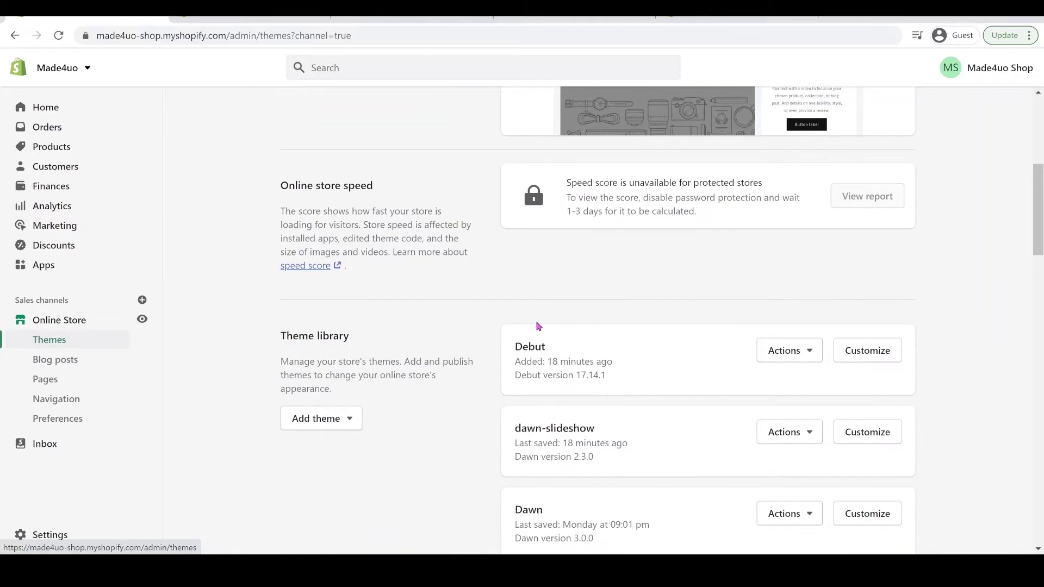
pyautogui.scroll(3, 601, 333)
pyautogui.scroll(-2, 581, 321)
pyautogui.scroll(4, 577, 343)
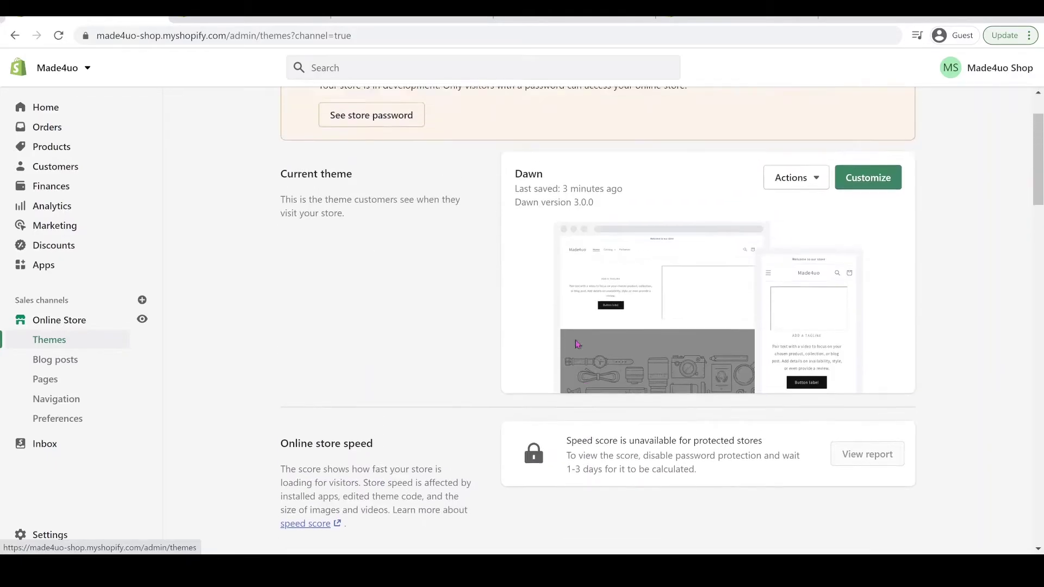
pyautogui.scroll(-5, 719, 264)
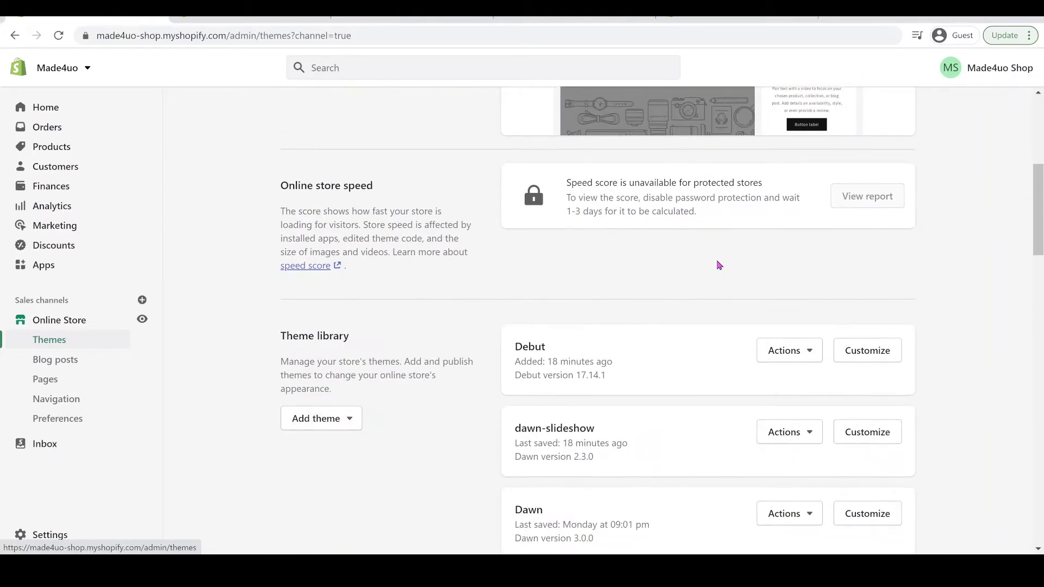
pyautogui.click(783, 350)
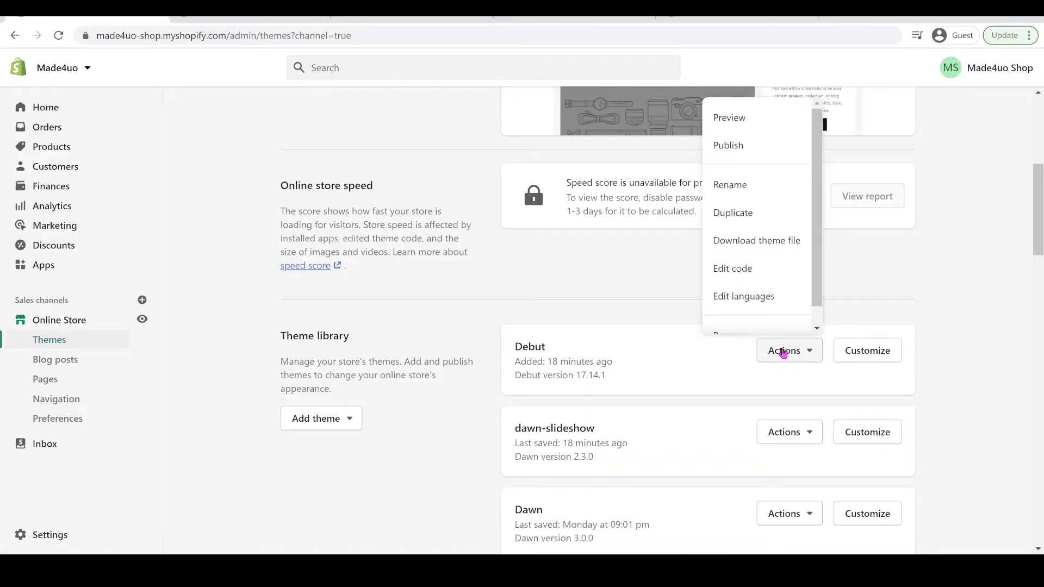
# Open Debut's code editor and create a new section file named video-text under Sections.
pyautogui.click(741, 269)
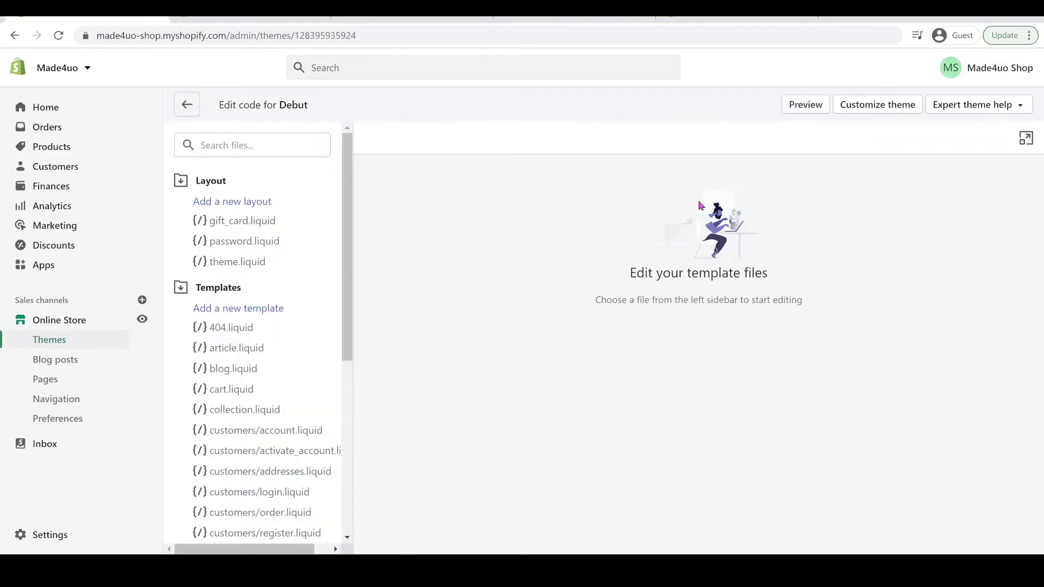
pyautogui.click(205, 290)
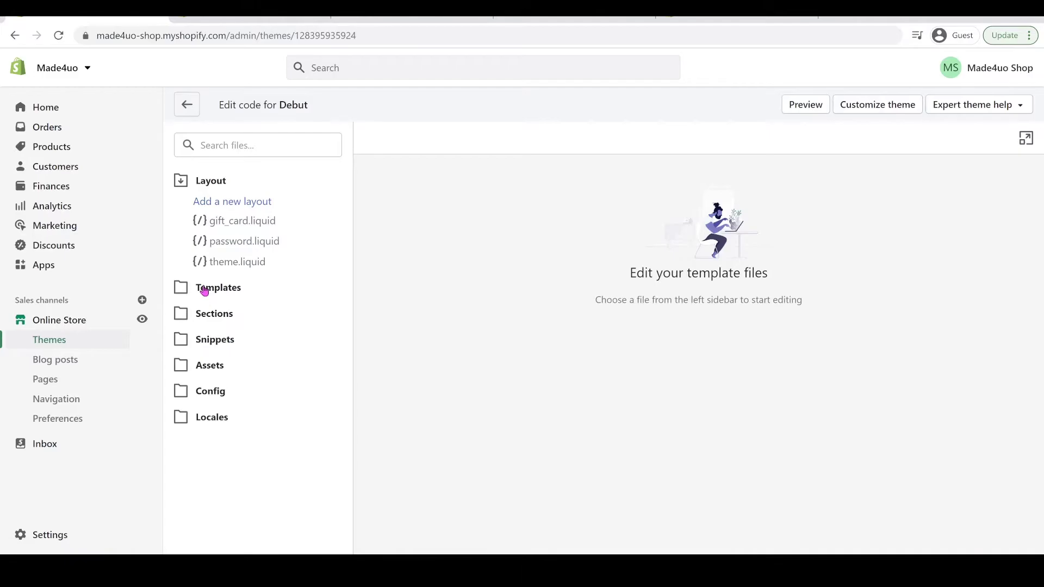
pyautogui.click(216, 318)
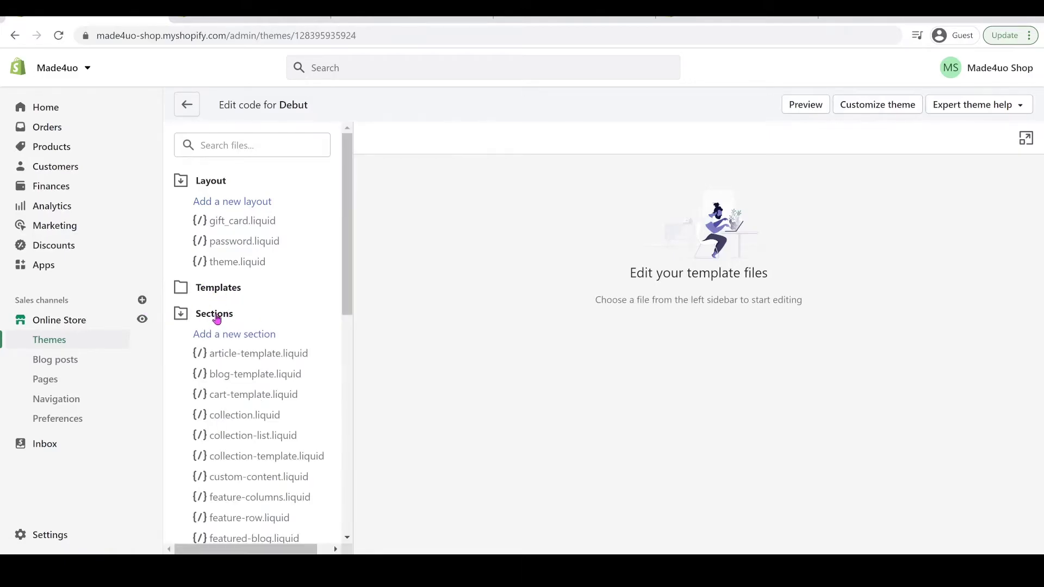
pyautogui.click(259, 337)
pyautogui.click(465, 161)
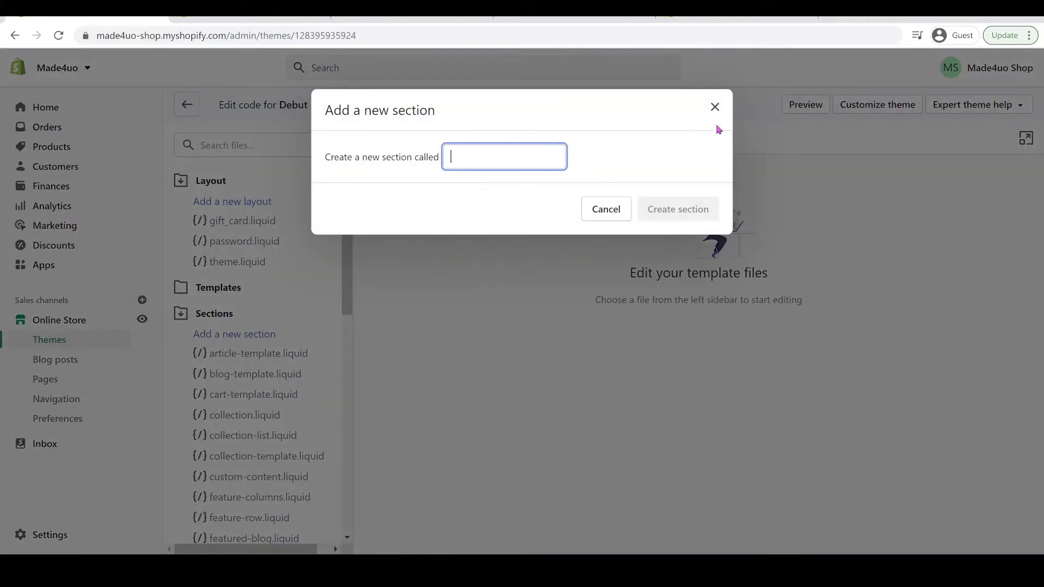
pyautogui.write('video-text')
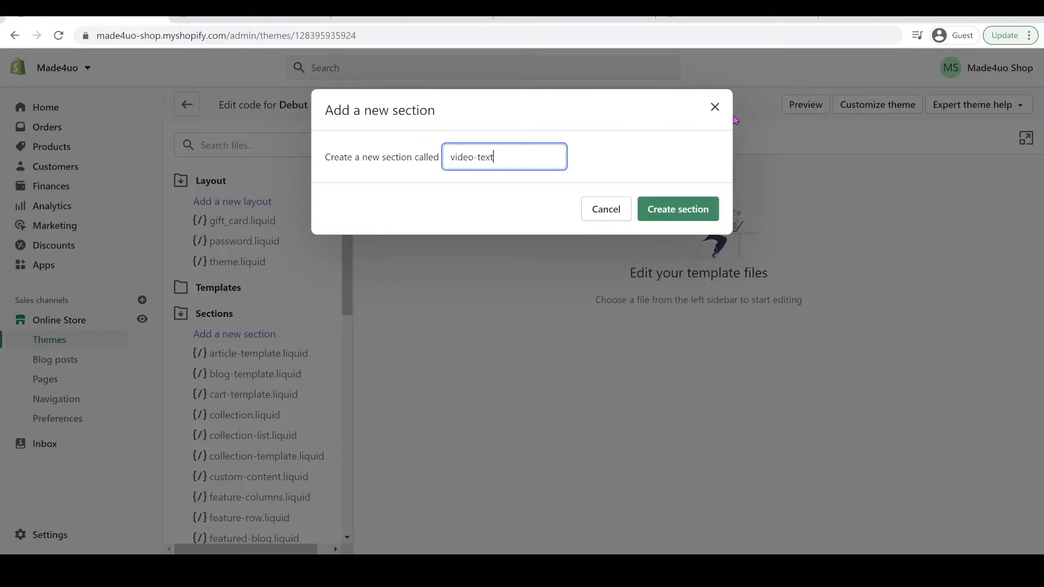
pyautogui.click(673, 207)
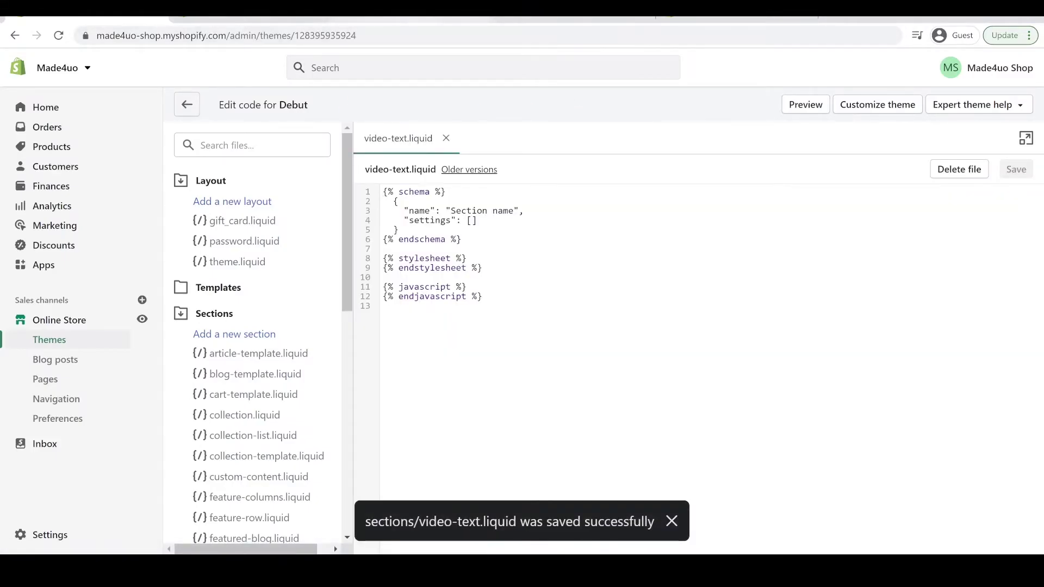
# Get the Video with text code from the blog post and delete video-text.liquid's default code.
pyautogui.click(410, 19)
pyautogui.scroll(-8, 537, 199)
pyautogui.scroll(-5, 538, 199)
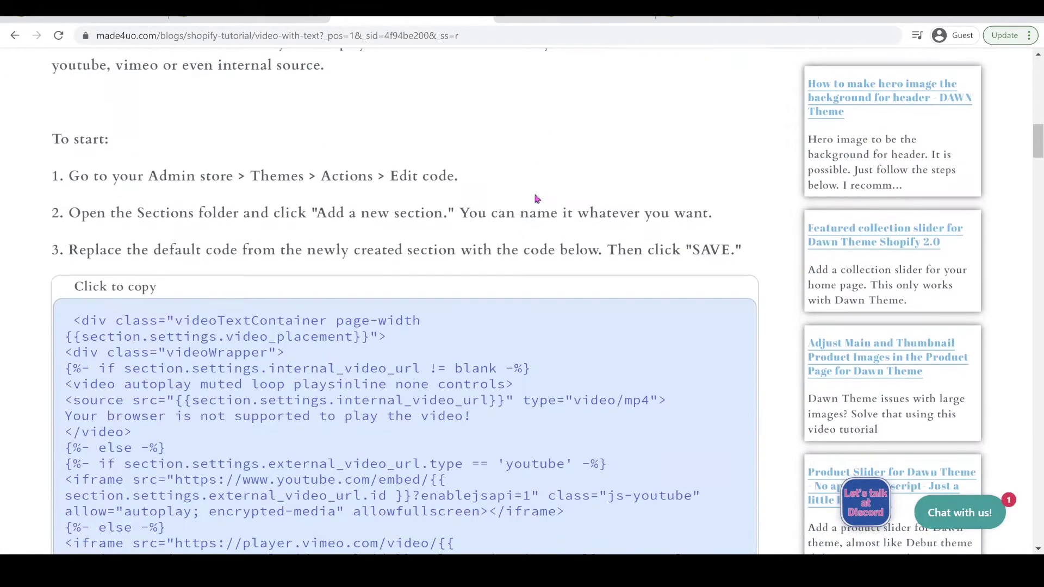
pyautogui.hotkey('ctrl', 'shift', 'Tab')
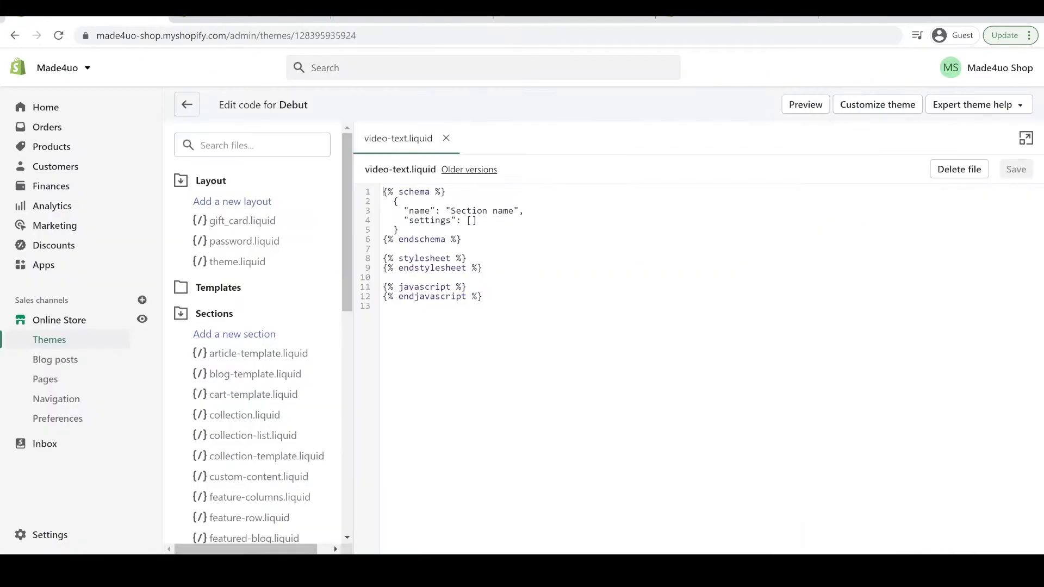
pyautogui.hotkey('ctrl', 'a')
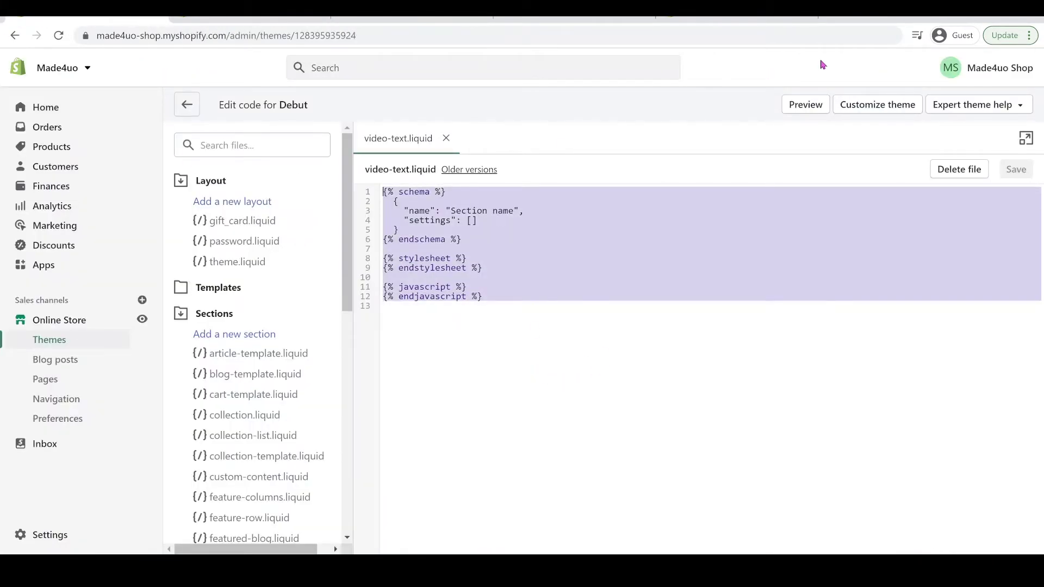
pyautogui.press('BackSpace')
# Paste the Video with text code, un-indent it with Shift+Tab, and save video-text.liquid.
pyautogui.hotkey('ctrl', 'v')
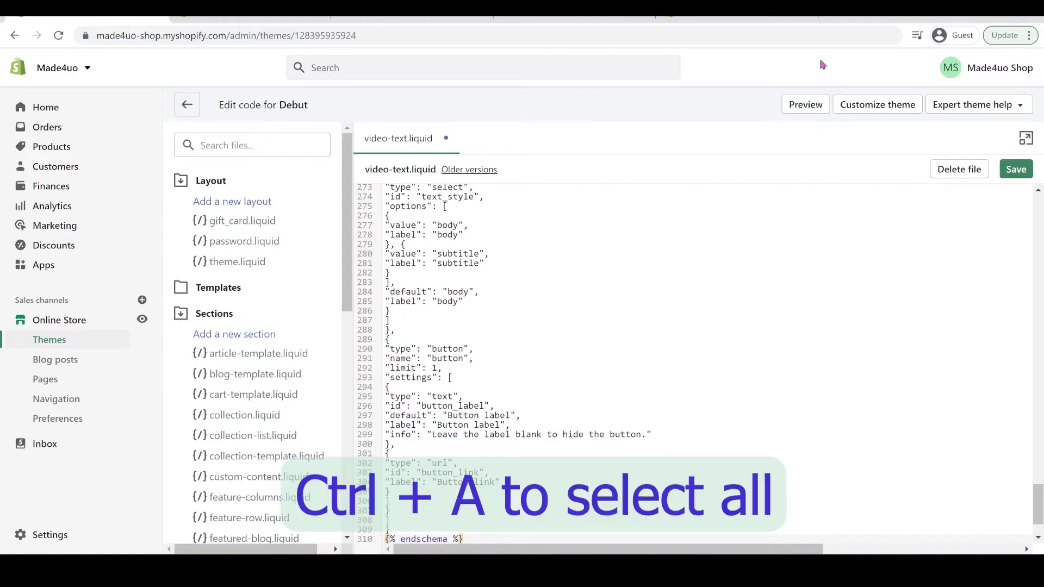
pyautogui.hotkey('ctrl', 'a')
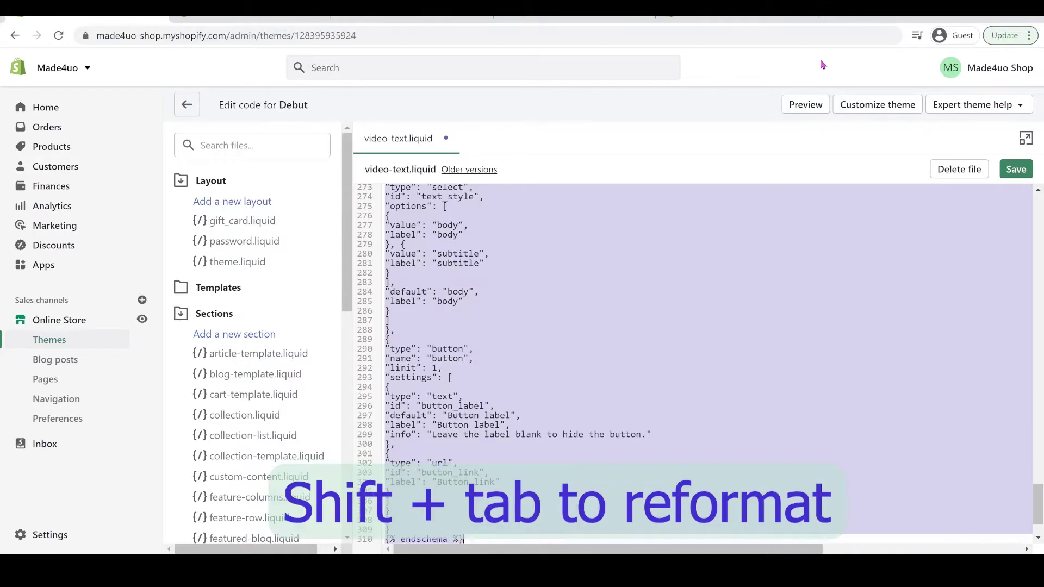
pyautogui.hotkey('shift', 'Tab')
pyautogui.scroll(20, 537, 303)
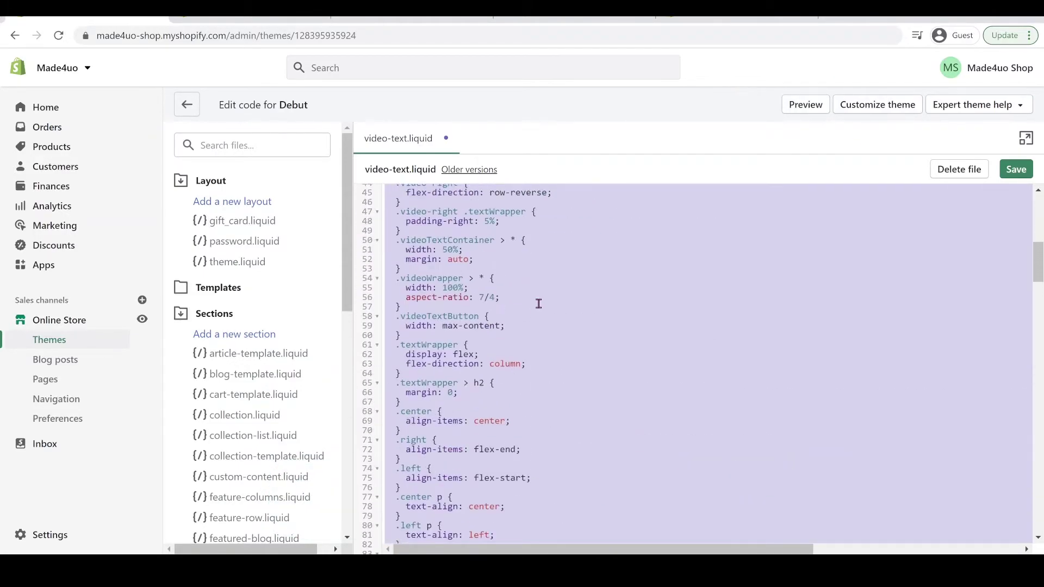
pyautogui.scroll(-5, 537, 303)
pyautogui.click(1015, 167)
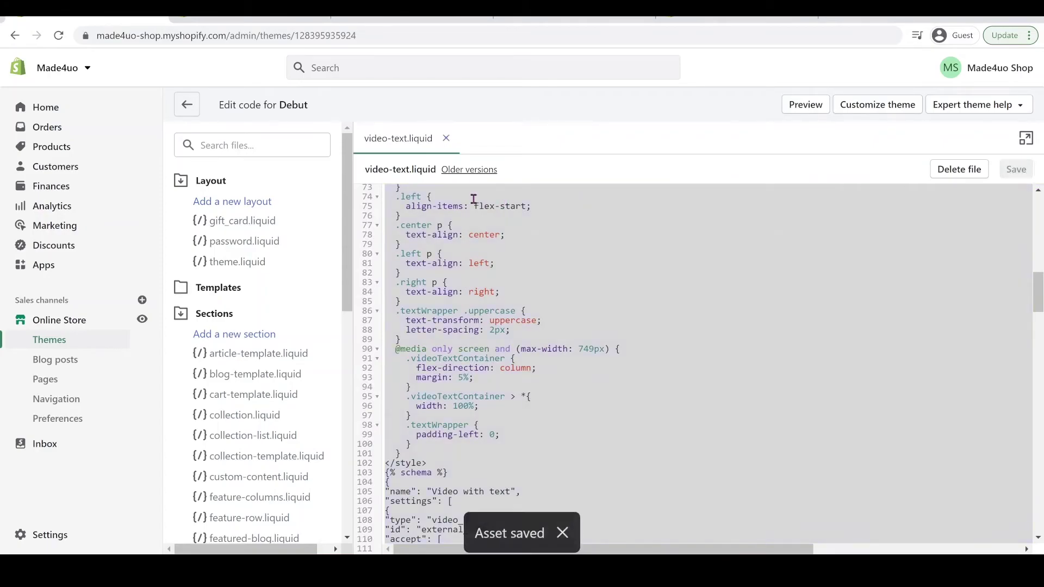
# Open the theme customizer in a new tab and add a Video with text section to the home page.
pyautogui.rightClick(870, 111)
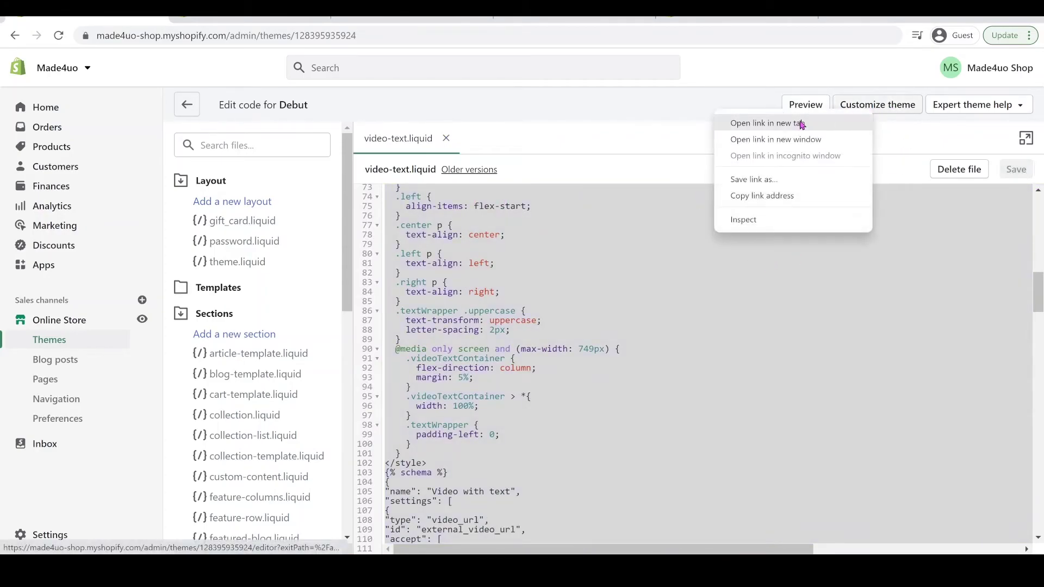
pyautogui.click(769, 123)
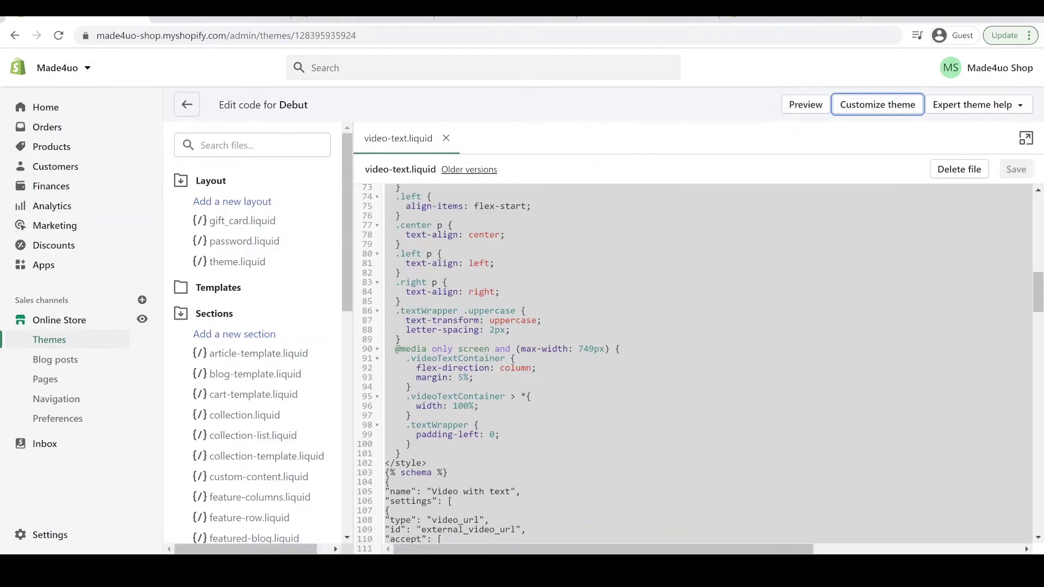
pyautogui.hotkey('ctrl', 'Tab')
pyautogui.scroll(-3, 181, 245)
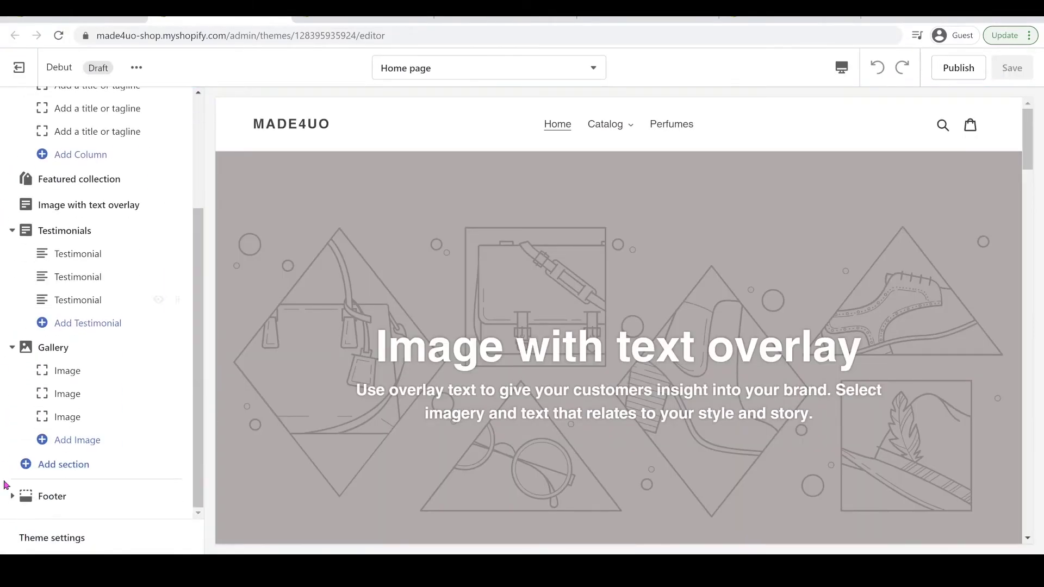
pyautogui.click(63, 466)
pyautogui.scroll(-2, 88, 310)
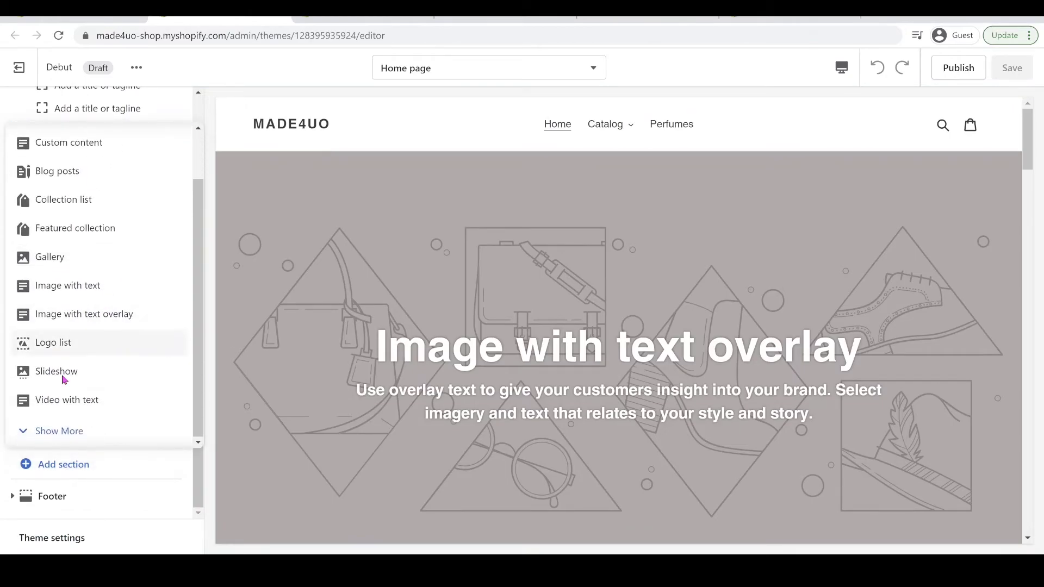
pyautogui.click(79, 401)
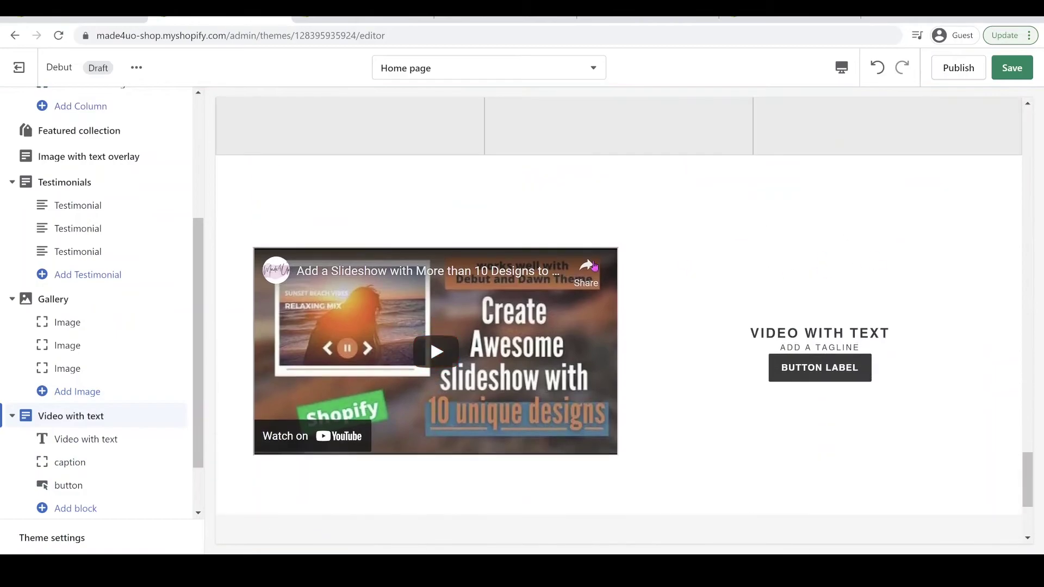
# Add a content block to the new Video with text section and save the home page.
pyautogui.scroll(-2, 89, 346)
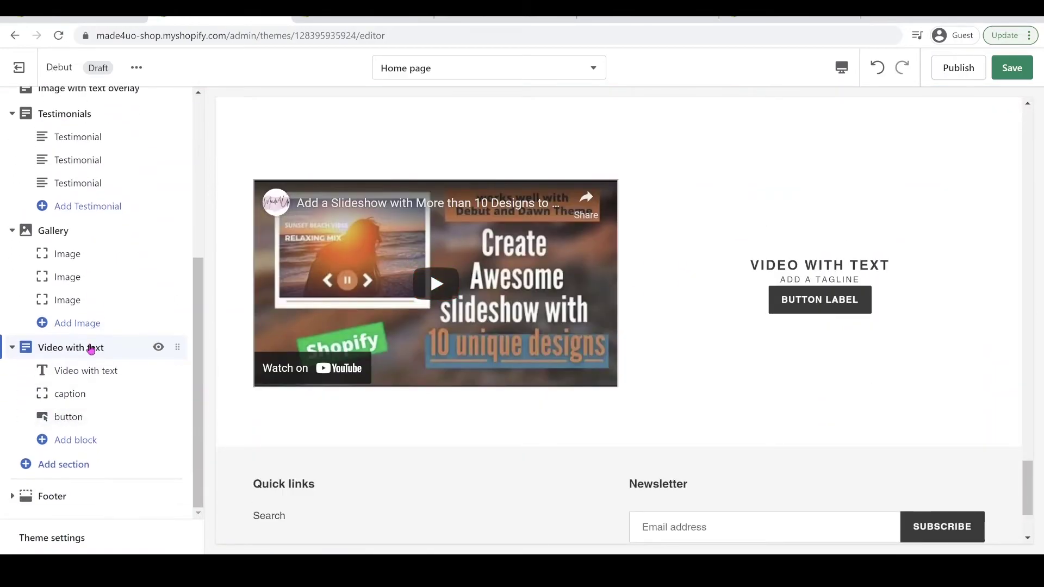
pyautogui.click(86, 440)
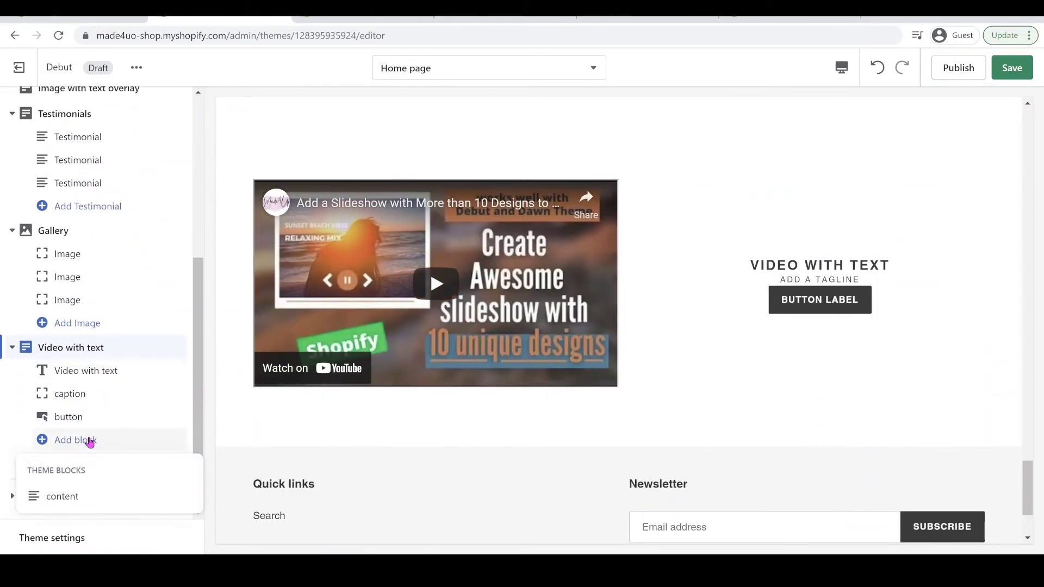
pyautogui.click(67, 496)
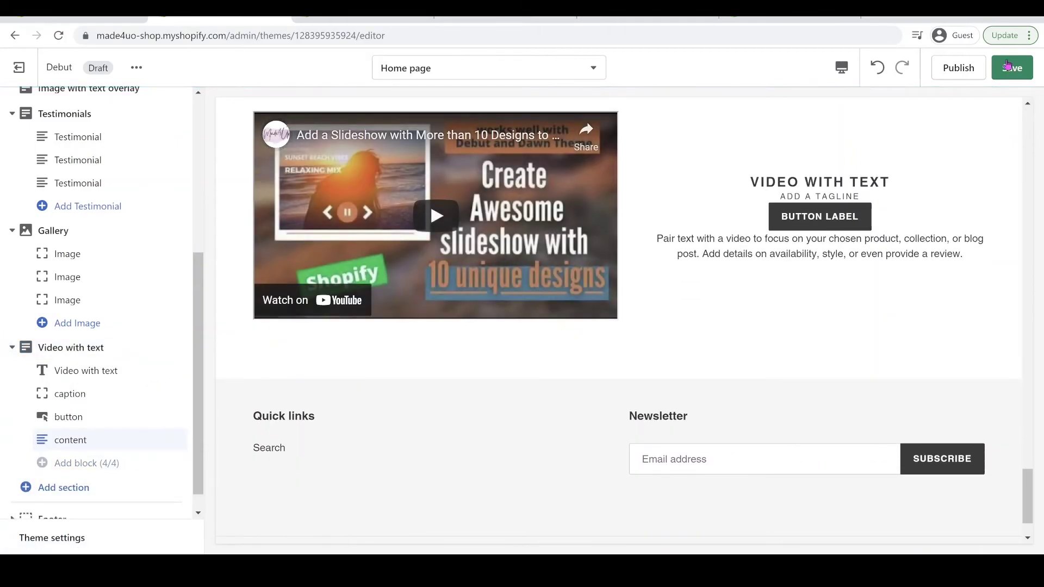
pyautogui.click(1014, 72)
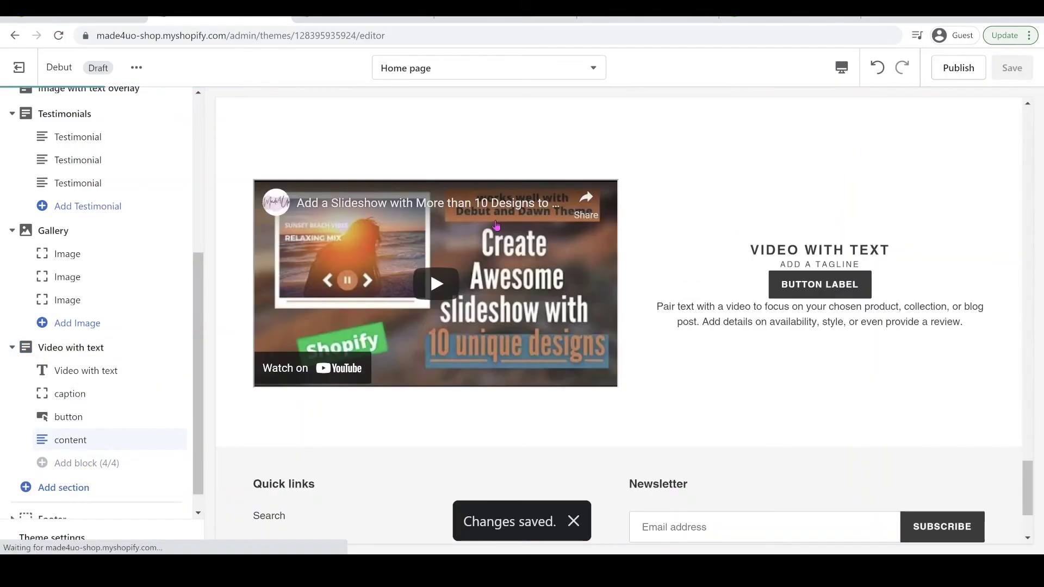
pyautogui.scroll(-1, 63, 479)
# Add another Video with text section, set its Video placement to video right, and save.
pyautogui.click(64, 466)
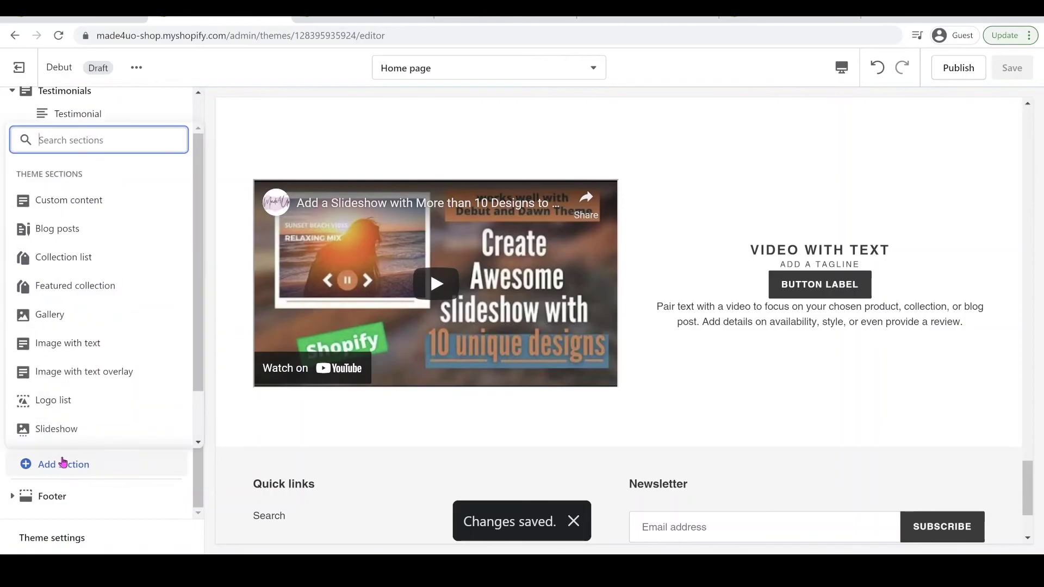
pyautogui.scroll(-1, 103, 380)
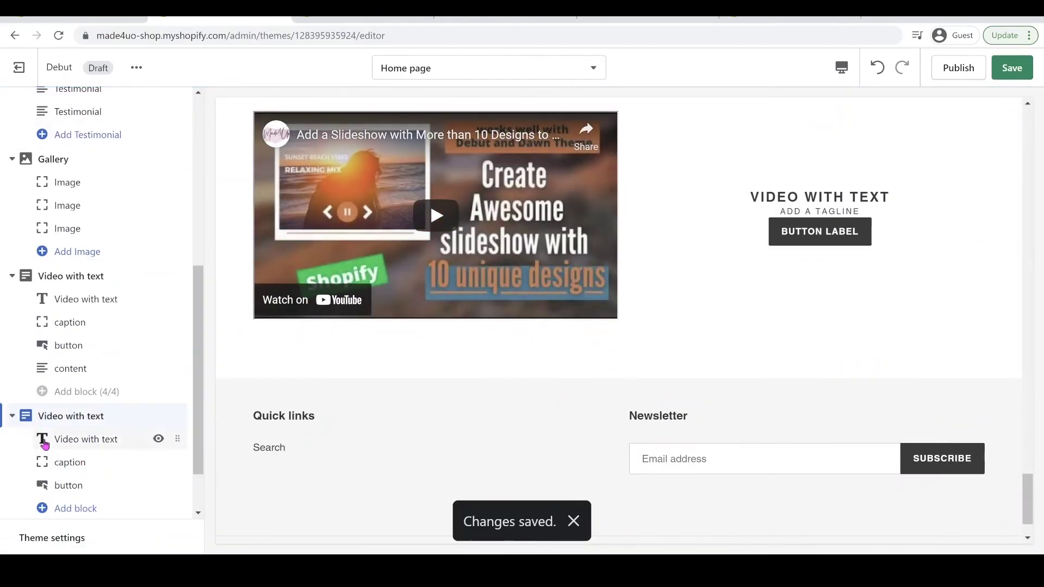
pyautogui.click(76, 417)
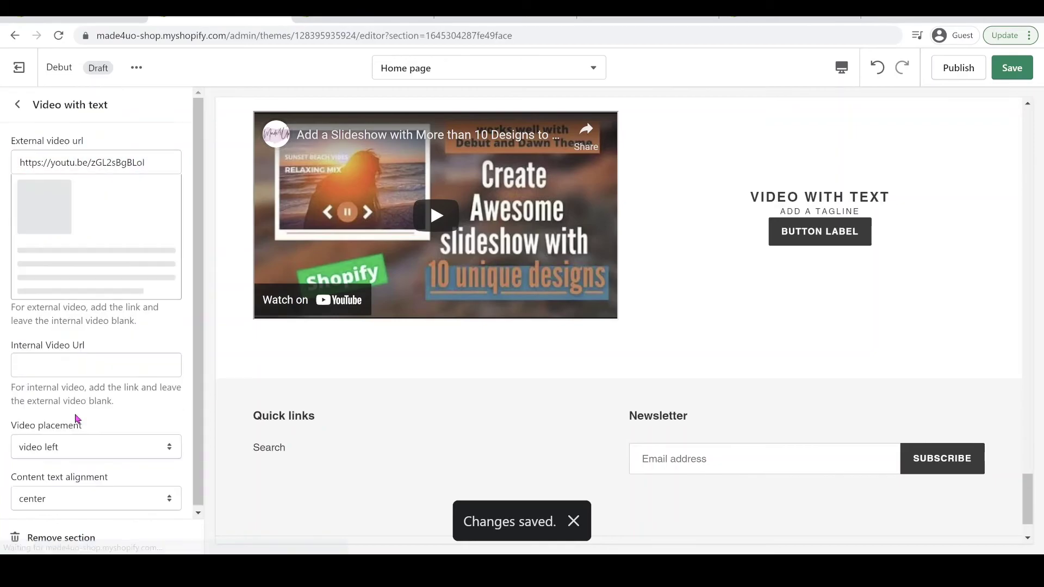
pyautogui.scroll(-2, 90, 432)
pyautogui.click(98, 442)
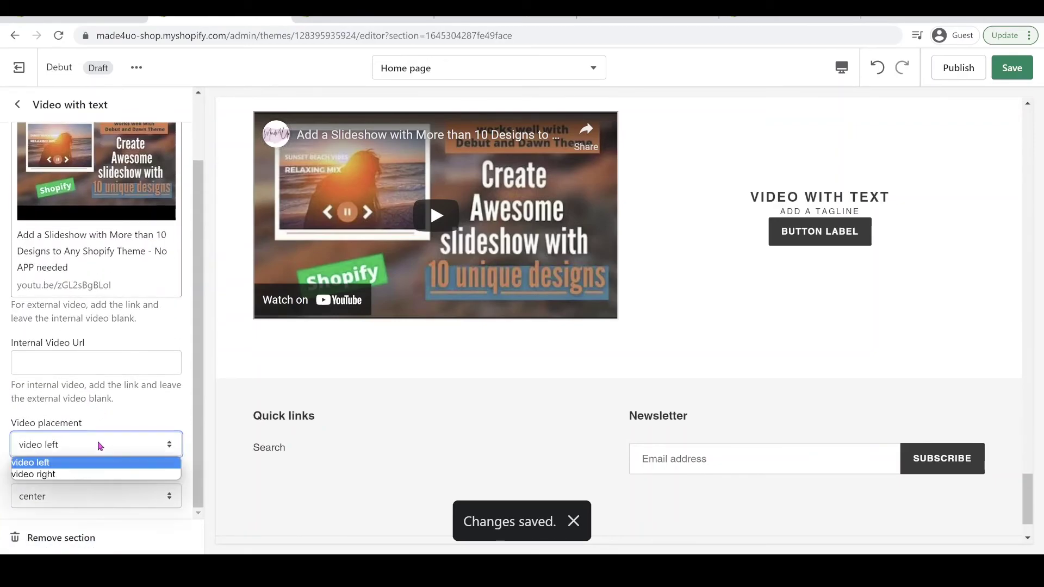
pyautogui.click(70, 476)
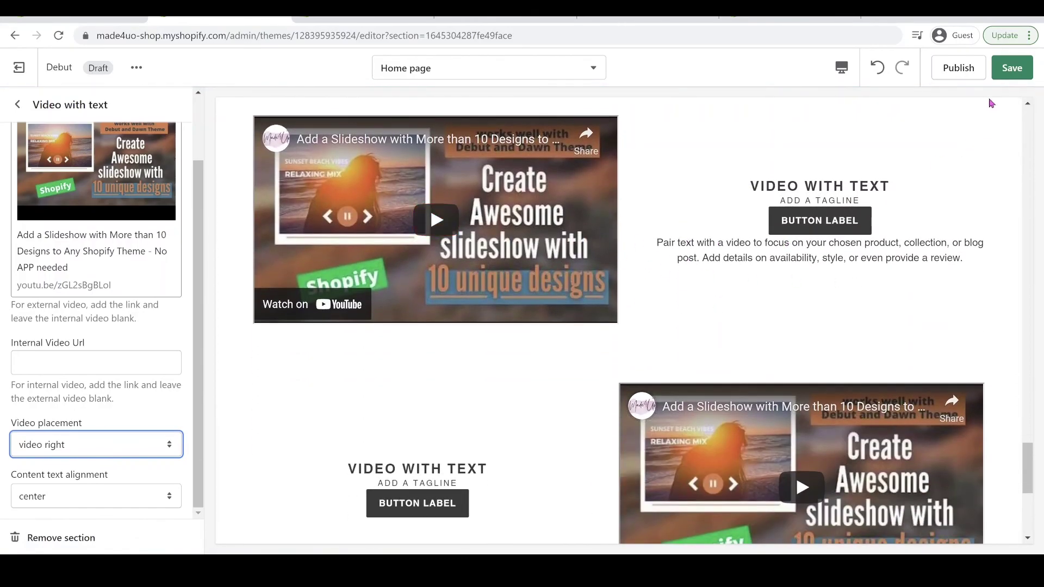
pyautogui.click(1007, 70)
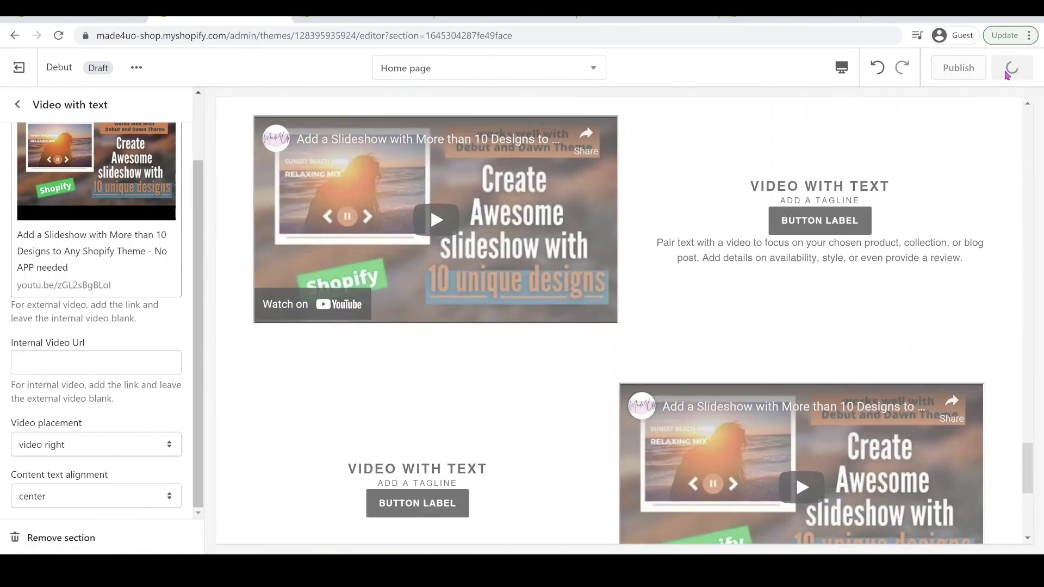